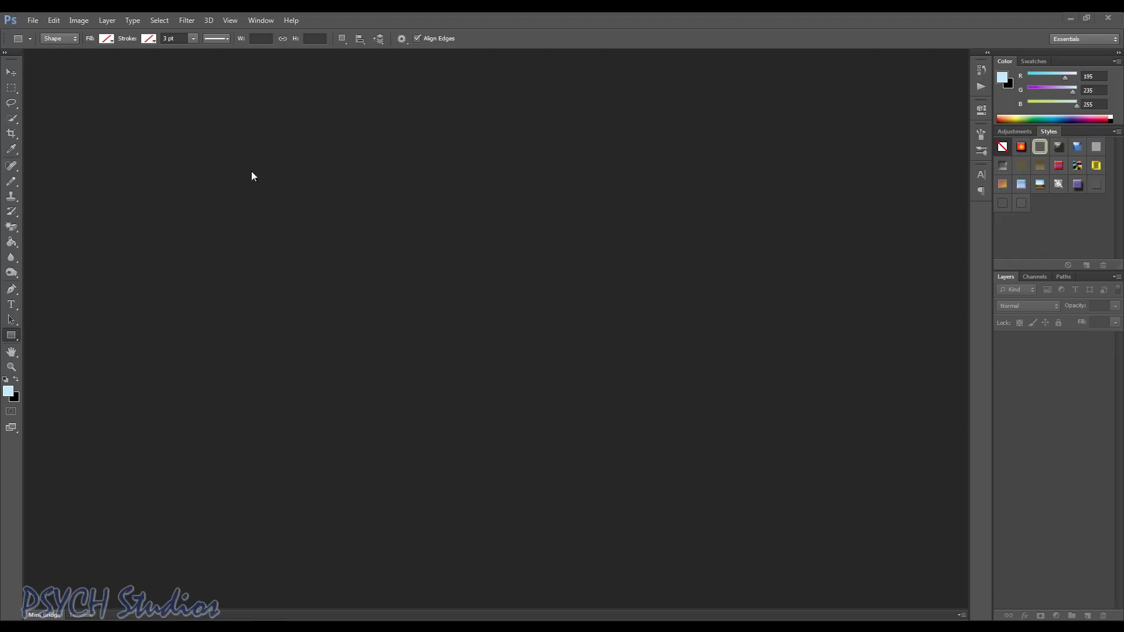
Step: Enter 20 px for width and height in the New dialog and confirm
{"action": "left_click", "coordinate": [33, 20]}
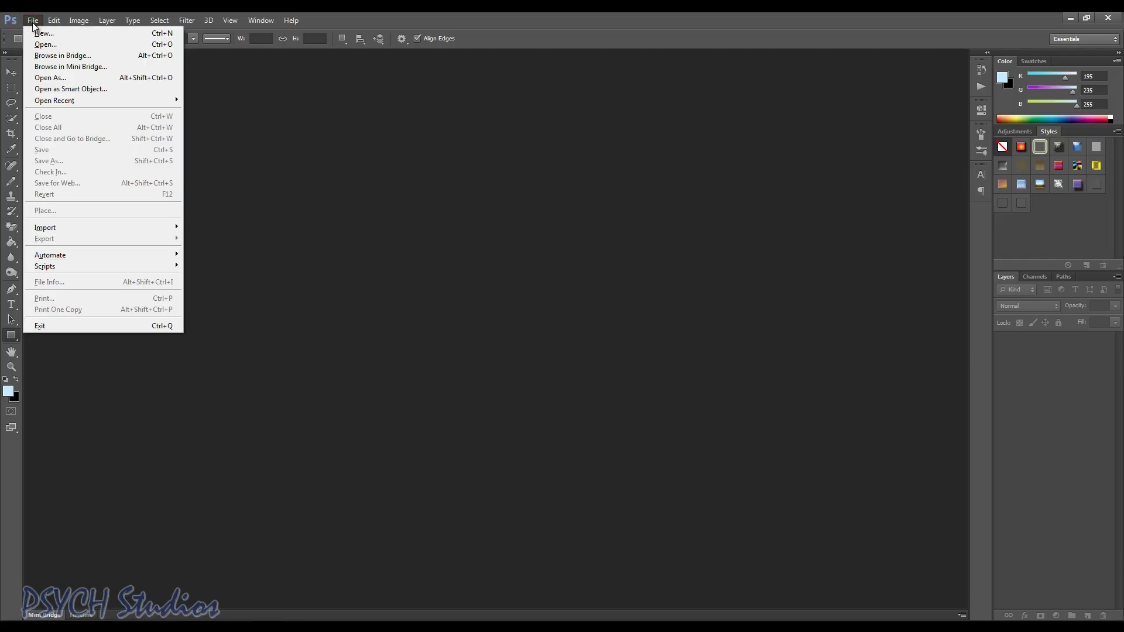
{"action": "left_click", "coordinate": [57, 36]}
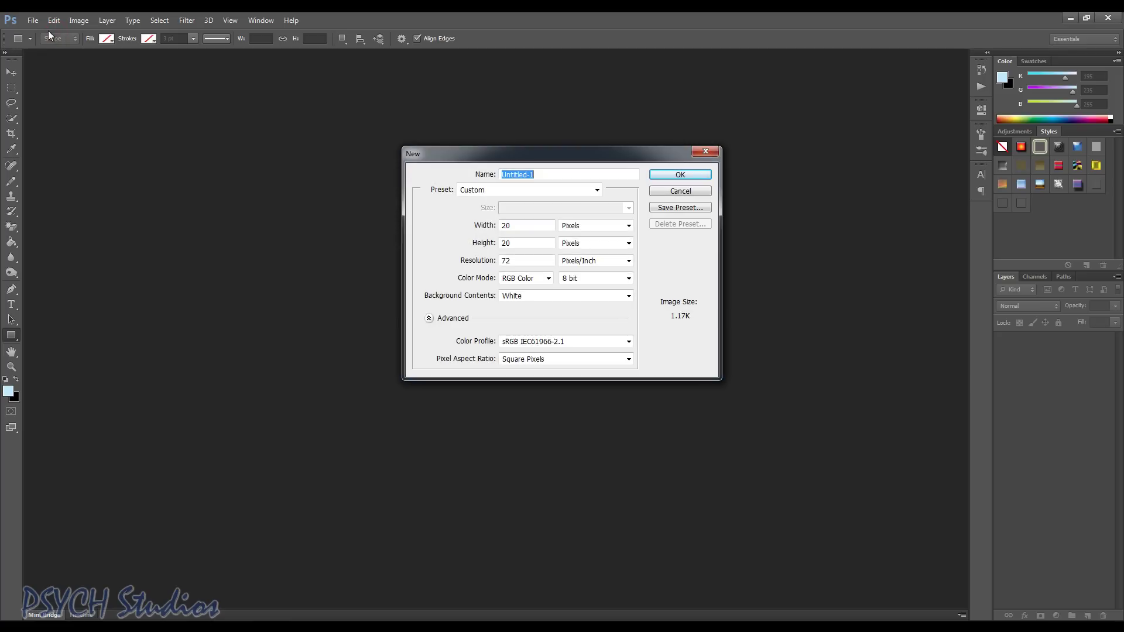
{"action": "double_click", "coordinate": [530, 227]}
{"action": "double_click", "coordinate": [523, 242]}
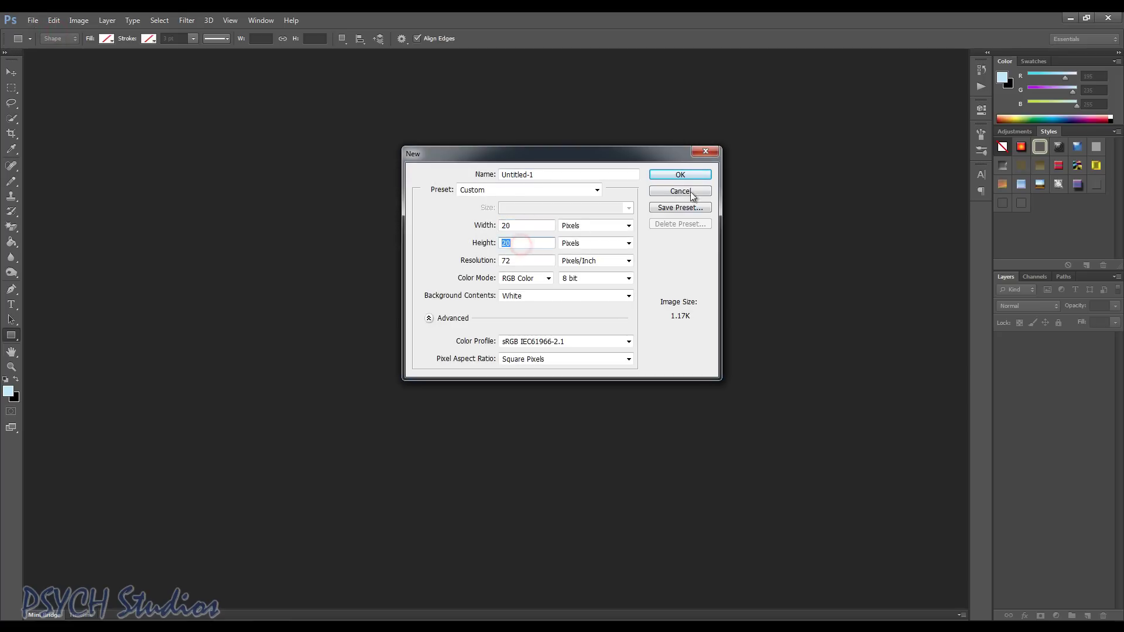
{"action": "left_click", "coordinate": [677, 175]}
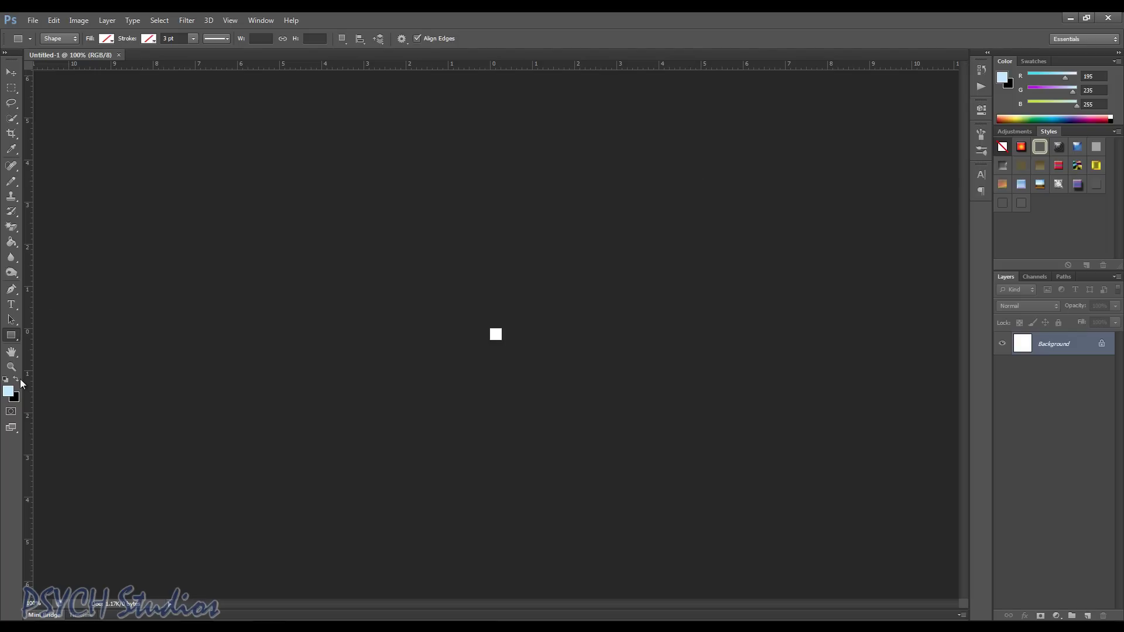
Step: Zoom in on the tiny canvas and keep the light blue (#c3ebff) foreground colour
{"action": "left_click", "coordinate": [12, 367]}
{"action": "left_click_drag", "start_coordinate": [500, 335], "coordinate": [500, 334]}
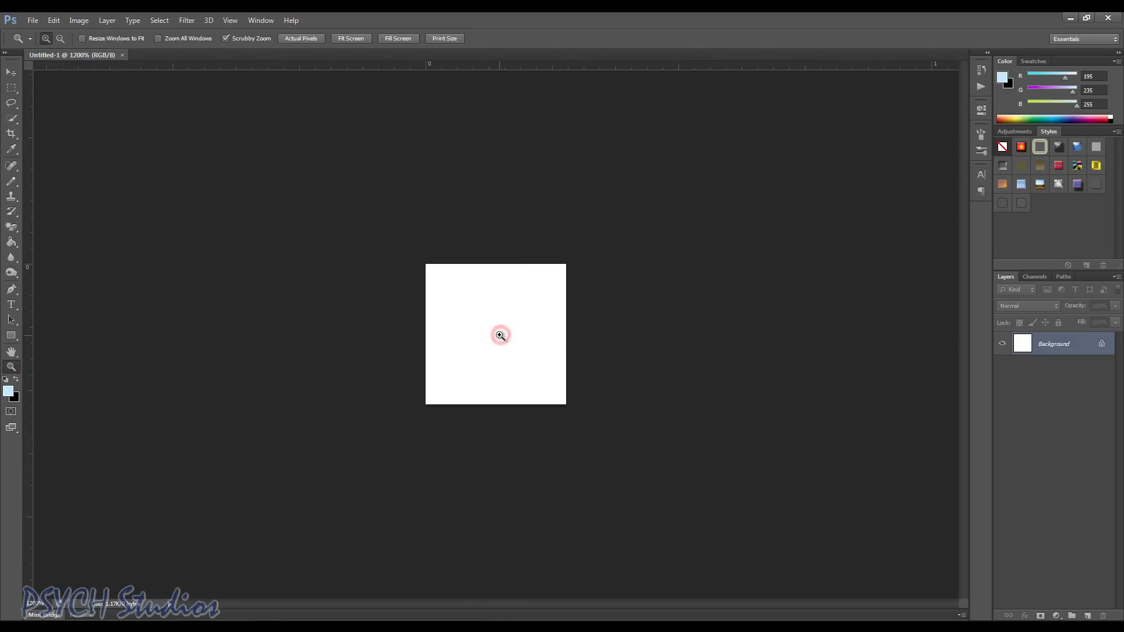
{"action": "left_click_drag", "start_coordinate": [501, 334], "coordinate": [500, 335]}
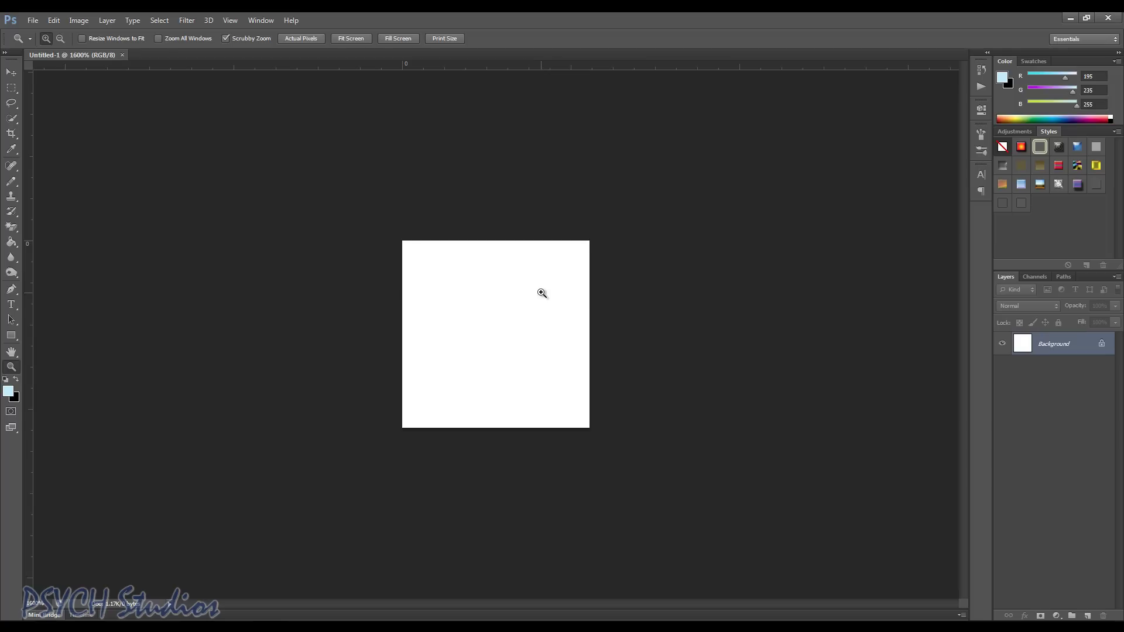
{"action": "left_click", "coordinate": [573, 296]}
{"action": "left_click_drag", "start_coordinate": [574, 295], "coordinate": [573, 295]}
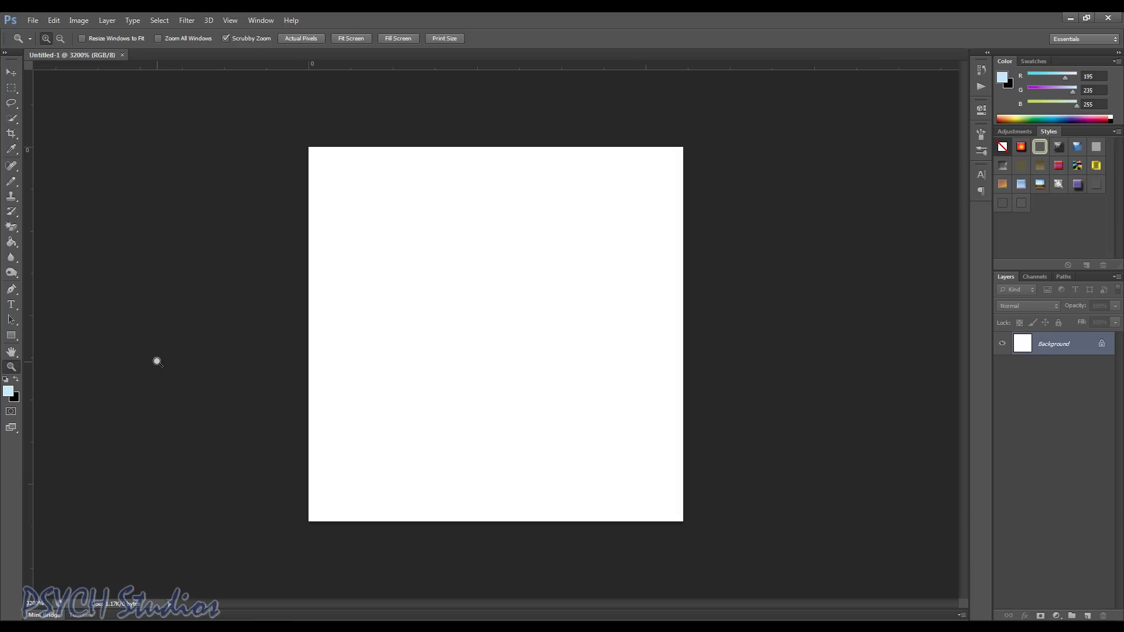
{"action": "left_click", "coordinate": [8, 393]}
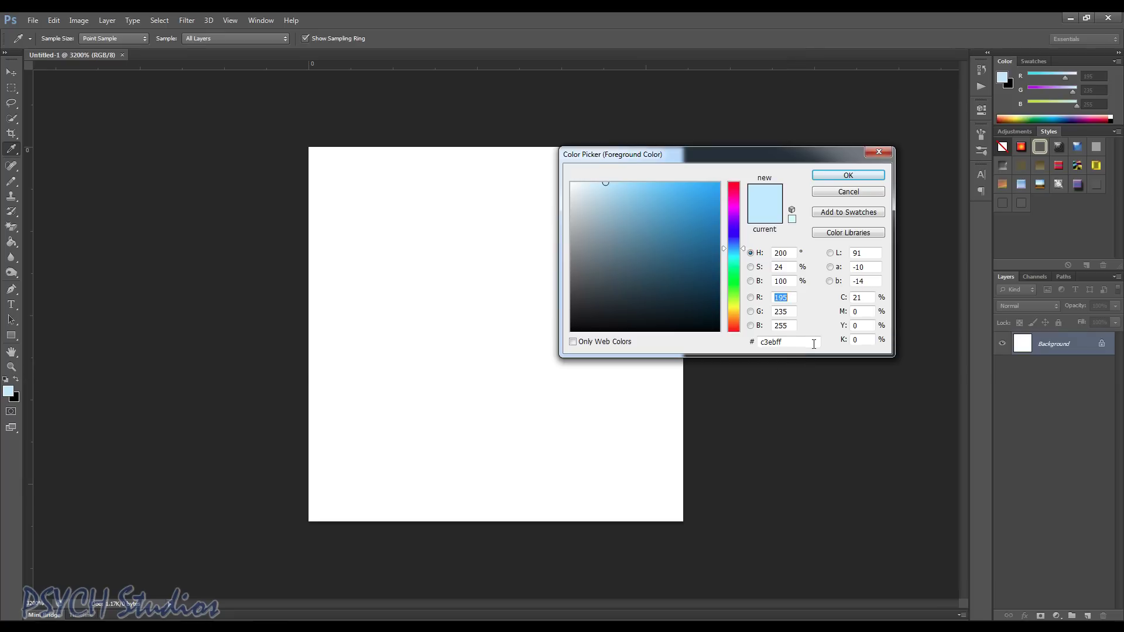
{"action": "left_click", "coordinate": [852, 175]}
Step: Draw an 8×20 px rectangle down the canvas middle and rasterize Rectangle 1
{"action": "left_click", "coordinate": [12, 337]}
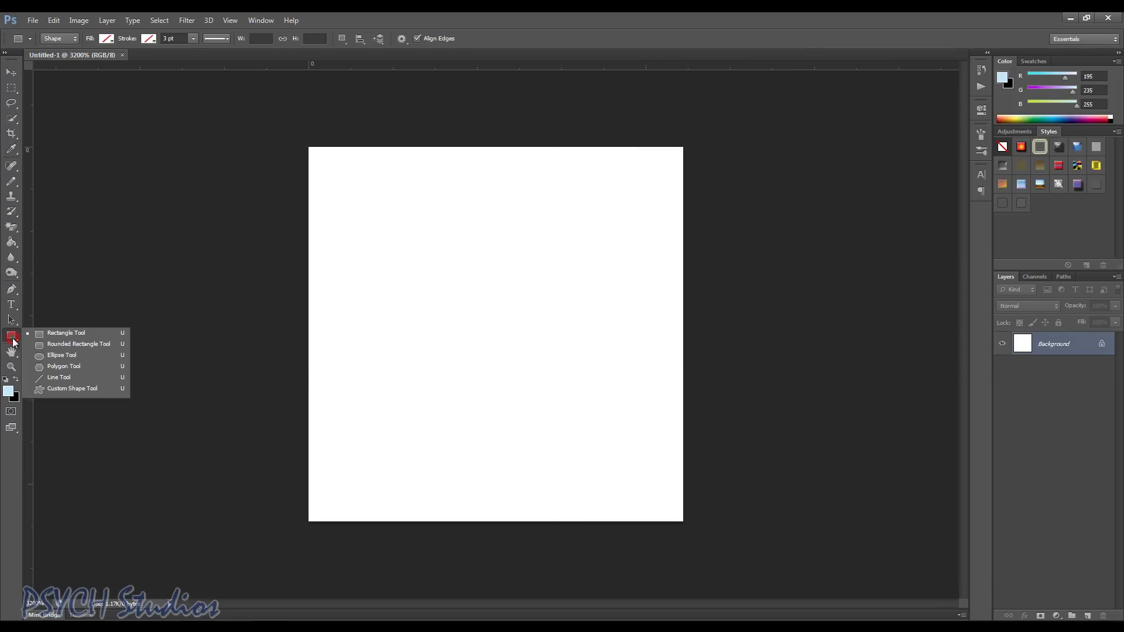
{"action": "left_click", "coordinate": [12, 340]}
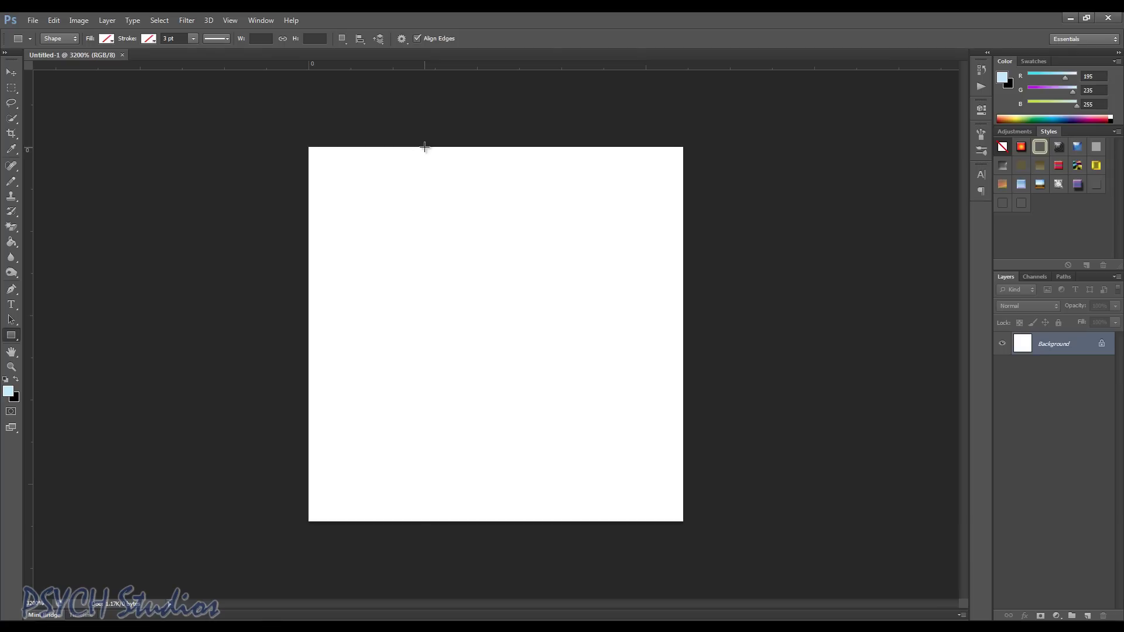
{"action": "left_click_drag", "start_coordinate": [422, 147], "coordinate": [563, 514]}
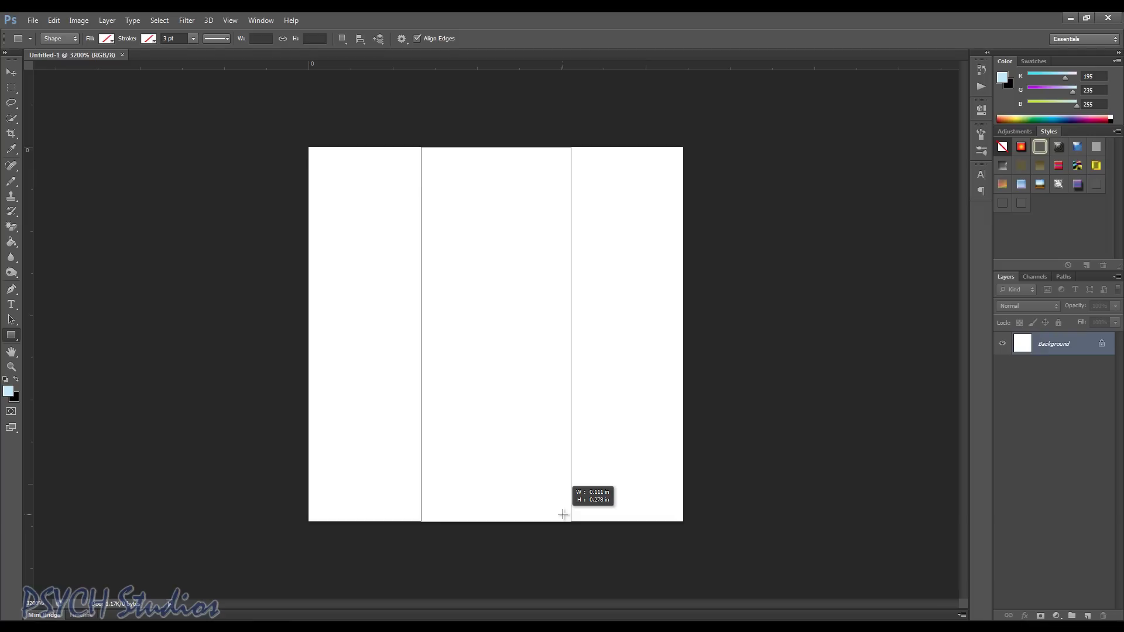
{"action": "left_click_drag", "start_coordinate": [563, 514], "coordinate": [563, 515]}
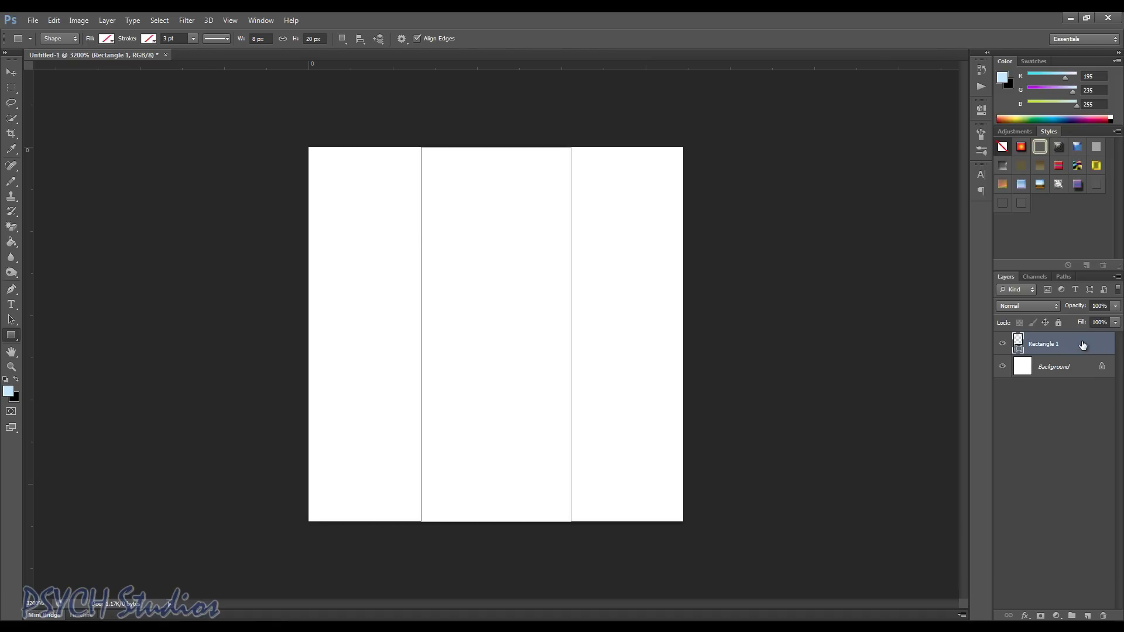
{"action": "right_click", "coordinate": [1082, 345]}
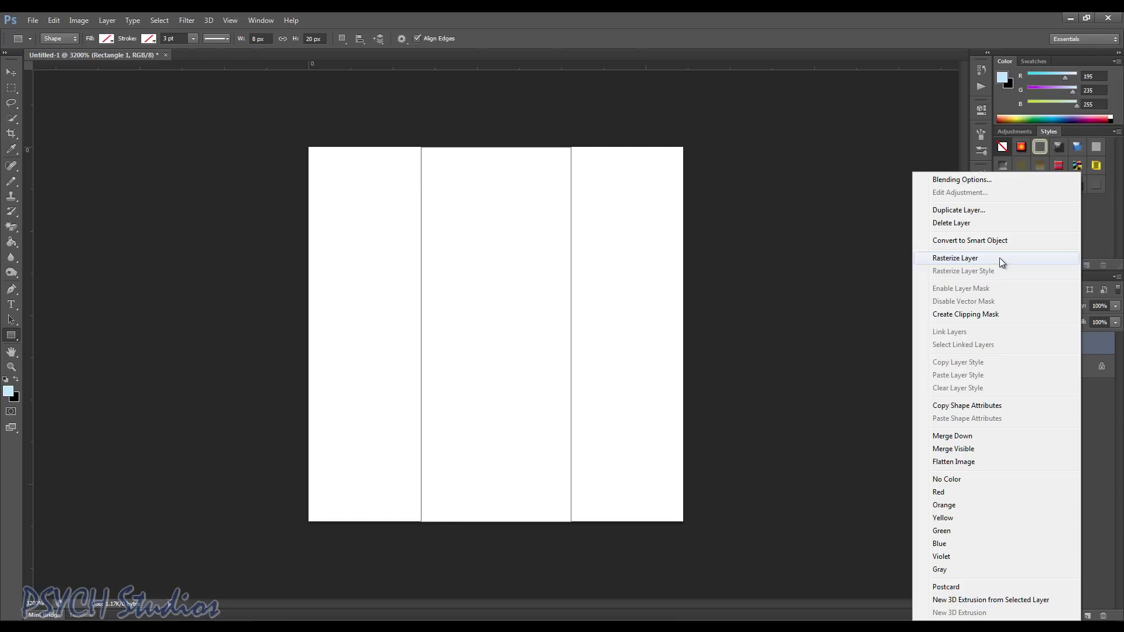
{"action": "left_click", "coordinate": [1002, 258]}
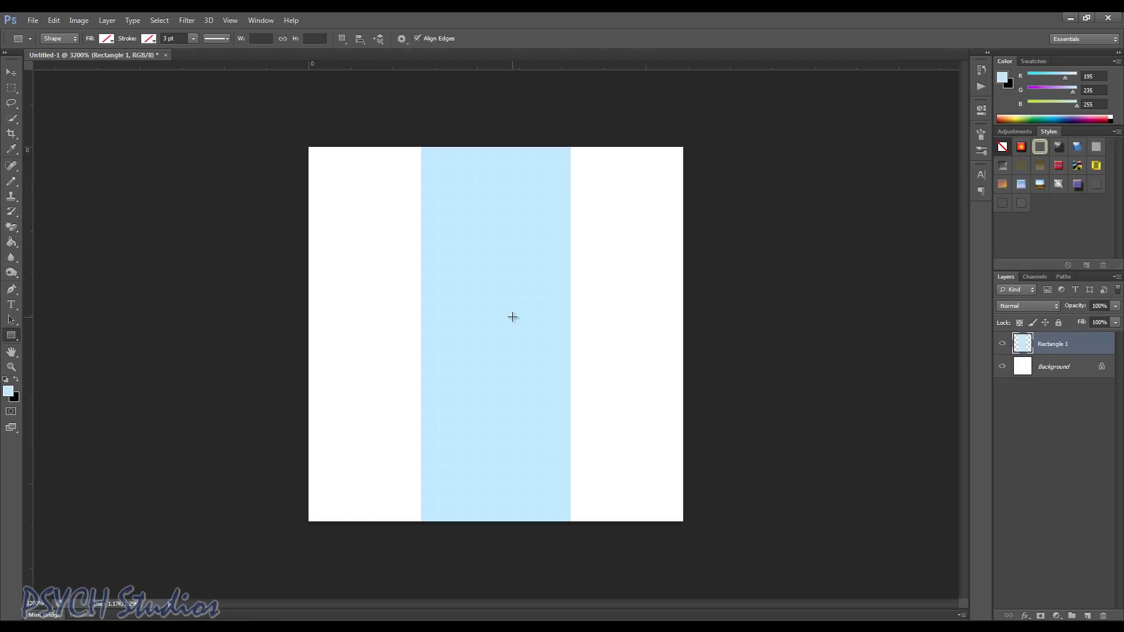
Step: Convert the Background layer into the editable Layer 0
{"action": "left_click", "coordinate": [1058, 371]}
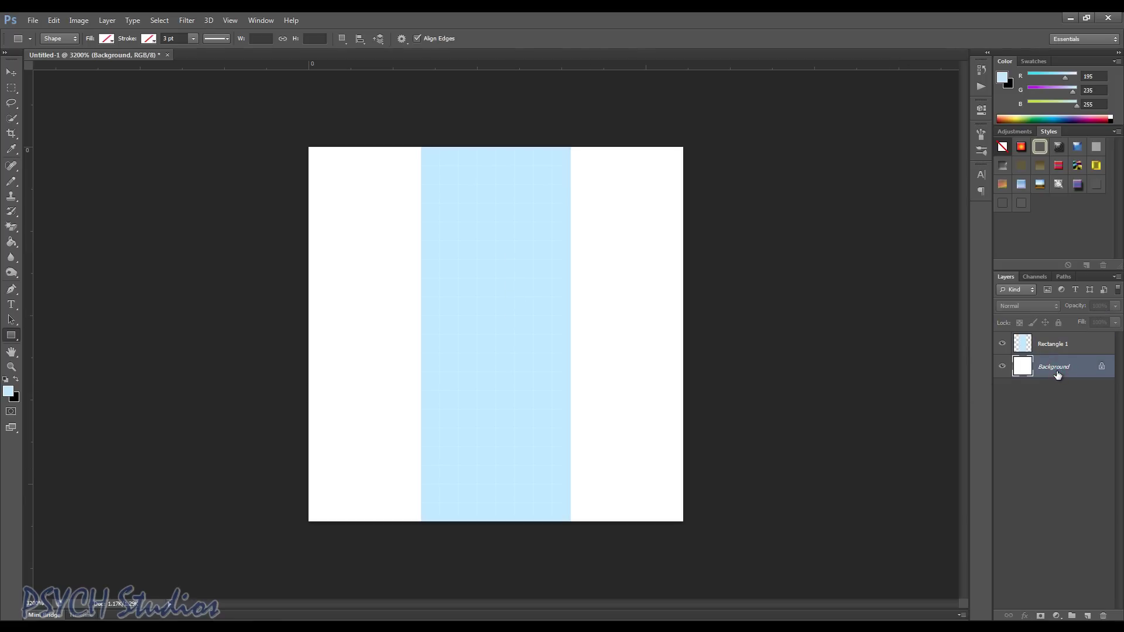
{"action": "double_click", "coordinate": [1058, 373]}
{"action": "left_click", "coordinate": [665, 209]}
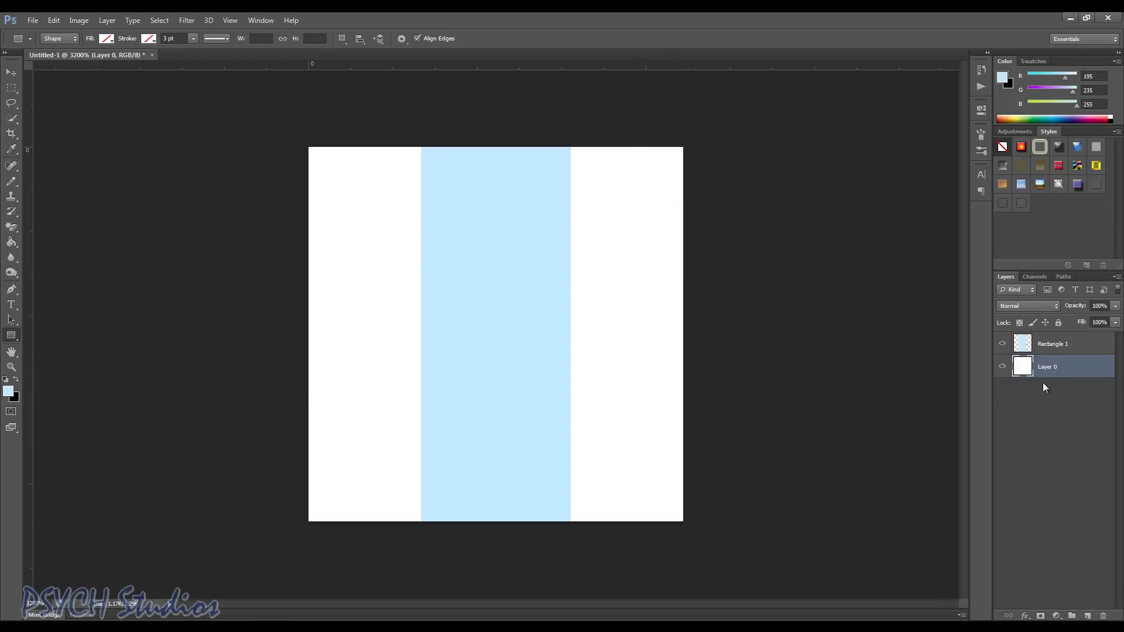
Step: Erase the white on both sides of the stripe with the Magic Eraser
{"action": "left_click", "coordinate": [17, 229]}
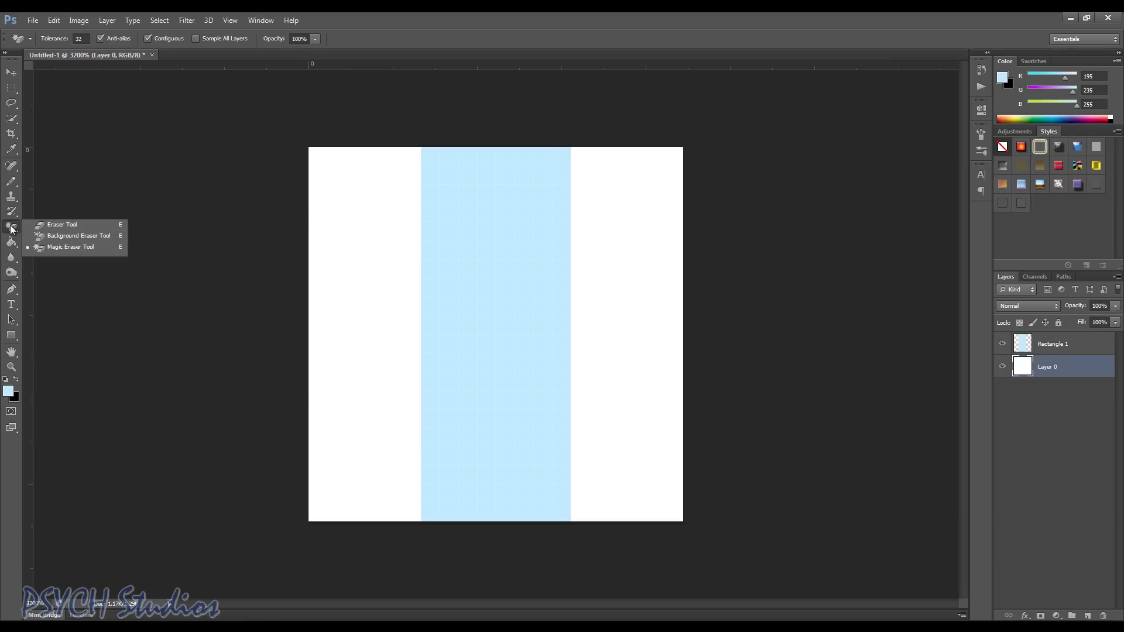
{"action": "left_click", "coordinate": [50, 250]}
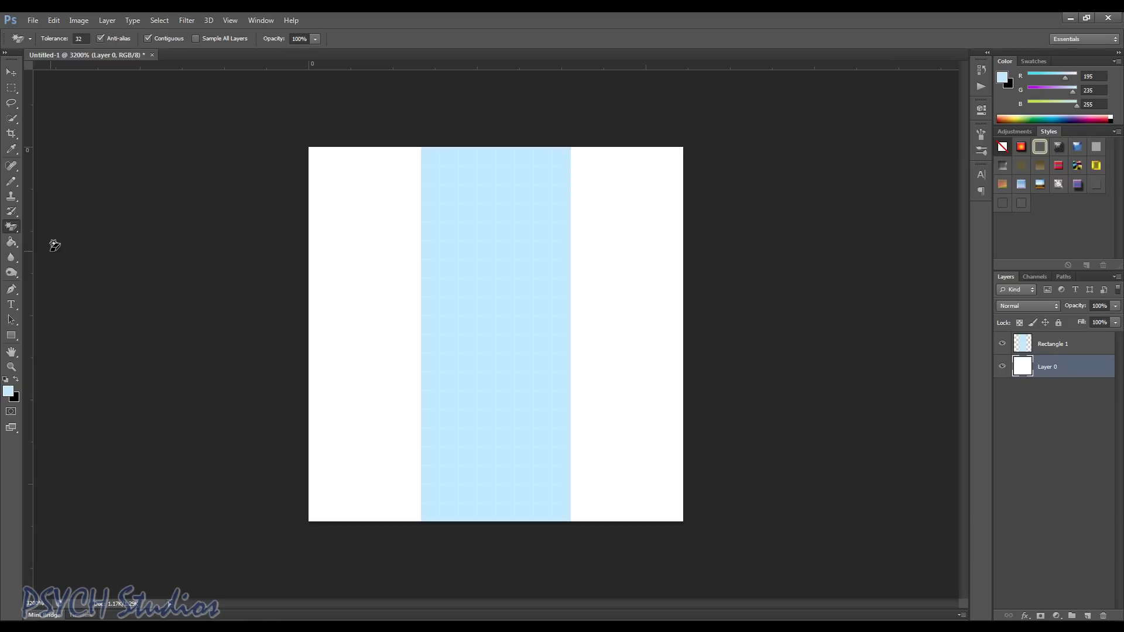
{"action": "left_click", "coordinate": [1065, 366]}
{"action": "left_click", "coordinate": [1098, 368]}
{"action": "left_click", "coordinate": [650, 252]}
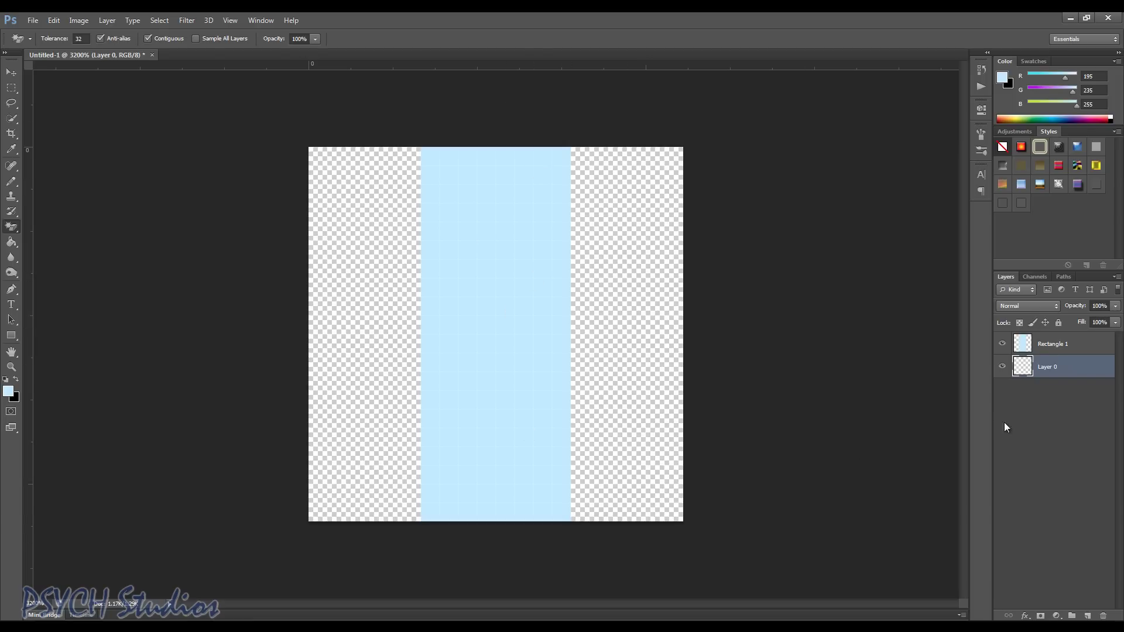
{"action": "left_click", "coordinate": [11, 72]}
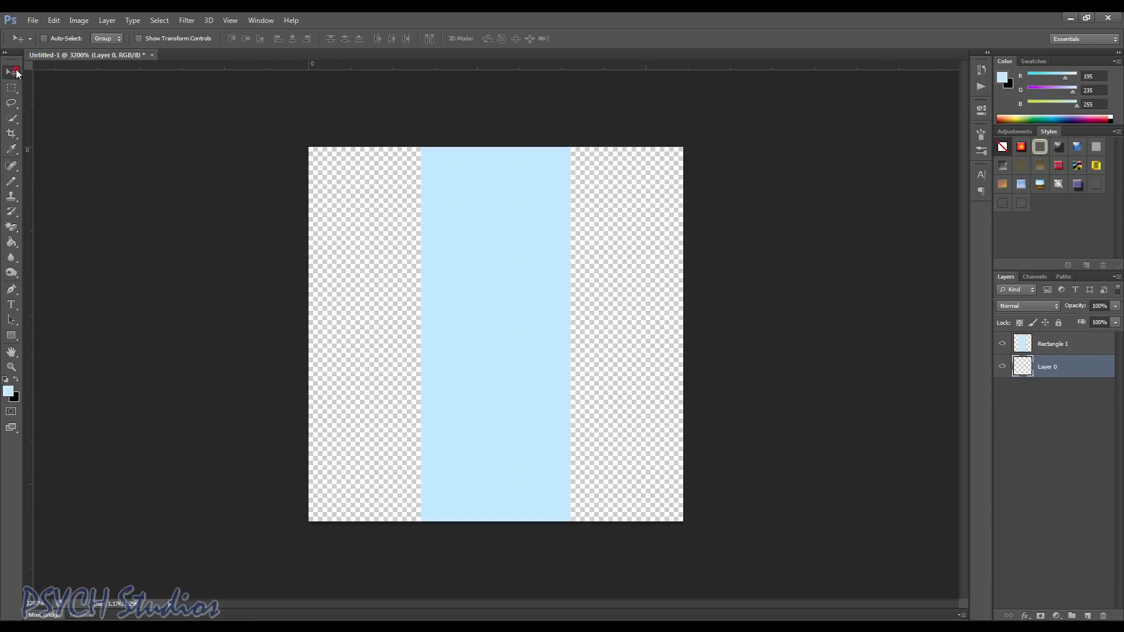
Step: Merge Rectangle 1 and Layer 0 into a single layer
{"action": "left_click", "coordinate": [1090, 349]}
{"action": "left_click", "coordinate": [1081, 372]}
{"action": "left_click", "coordinate": [1072, 352], "text": "shift"}
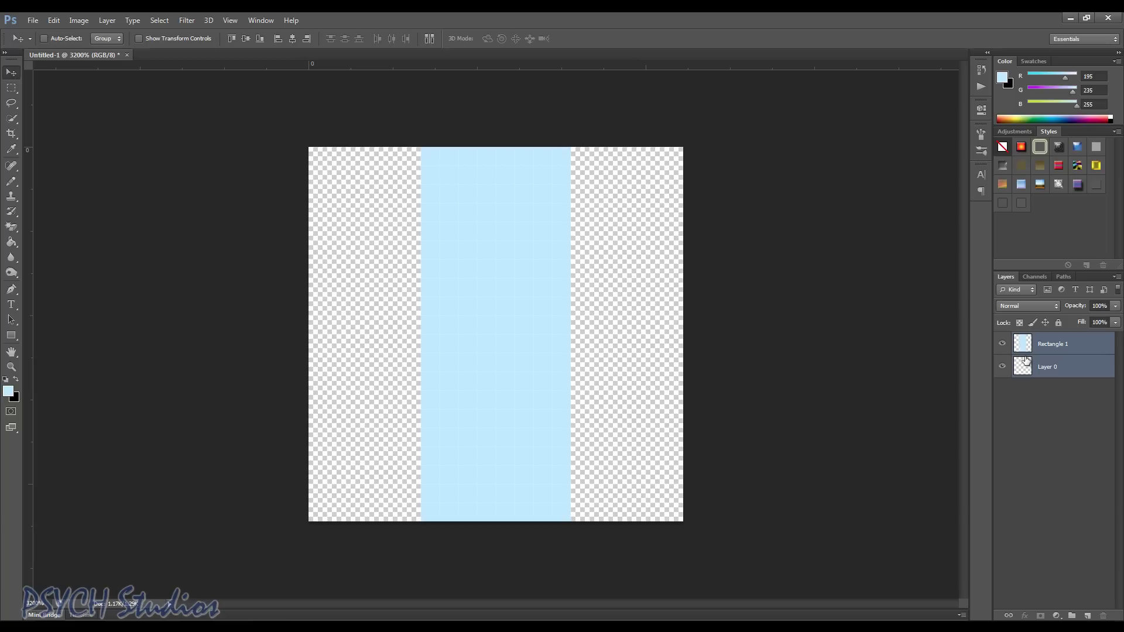
{"action": "right_click", "coordinate": [1074, 364]}
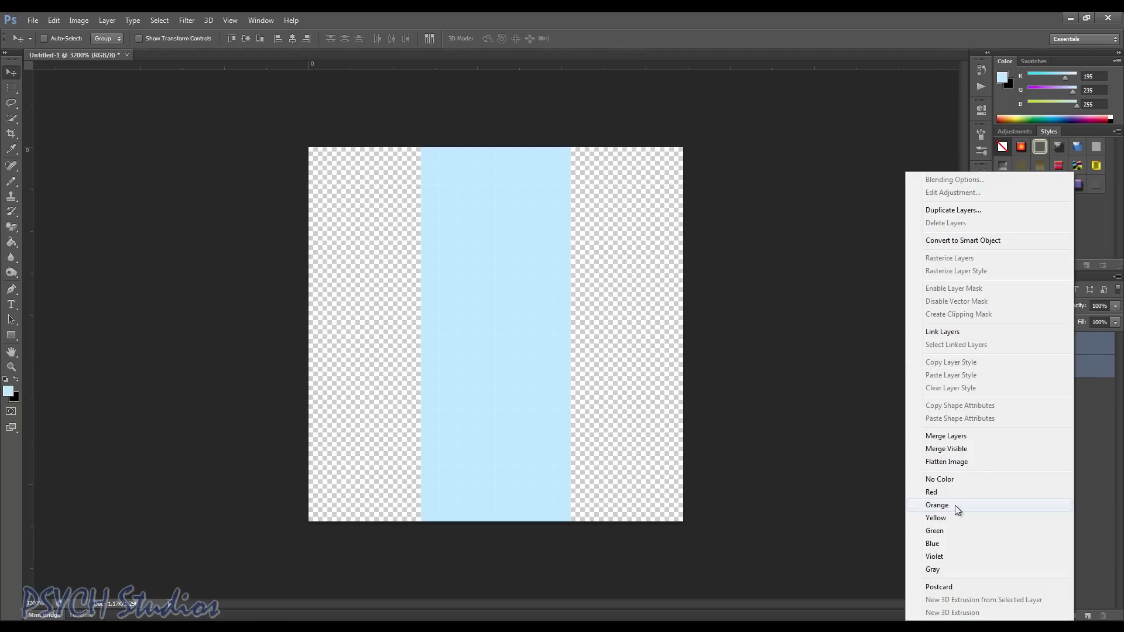
{"action": "left_click", "coordinate": [958, 437]}
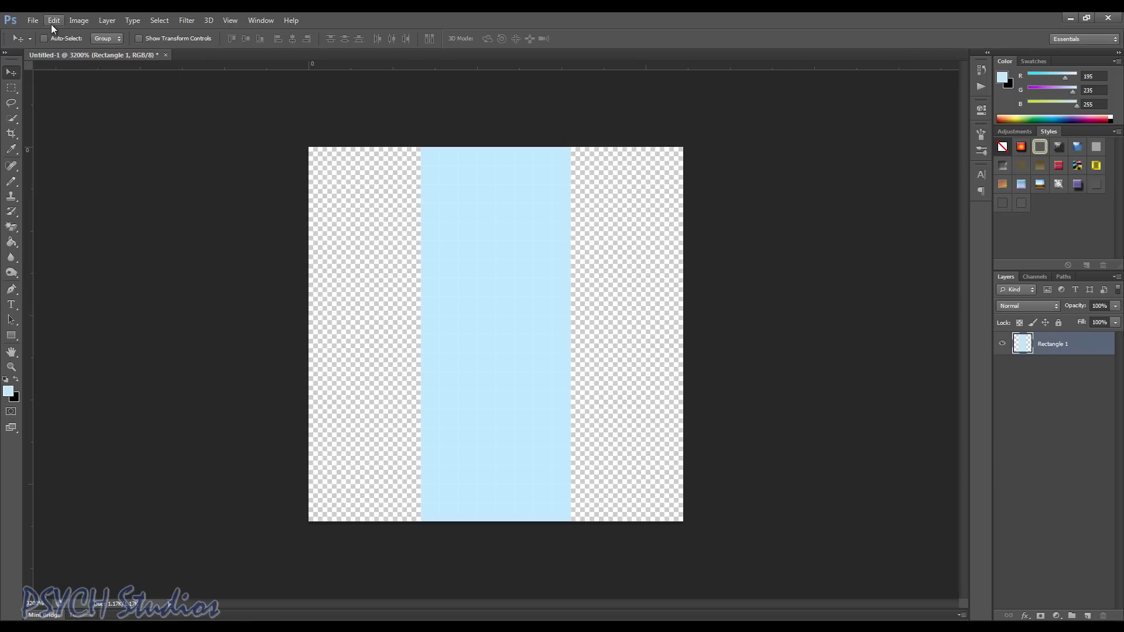
Step: Define the merged stripe tile as the pattern 'BF3'
{"action": "left_click", "coordinate": [53, 21]}
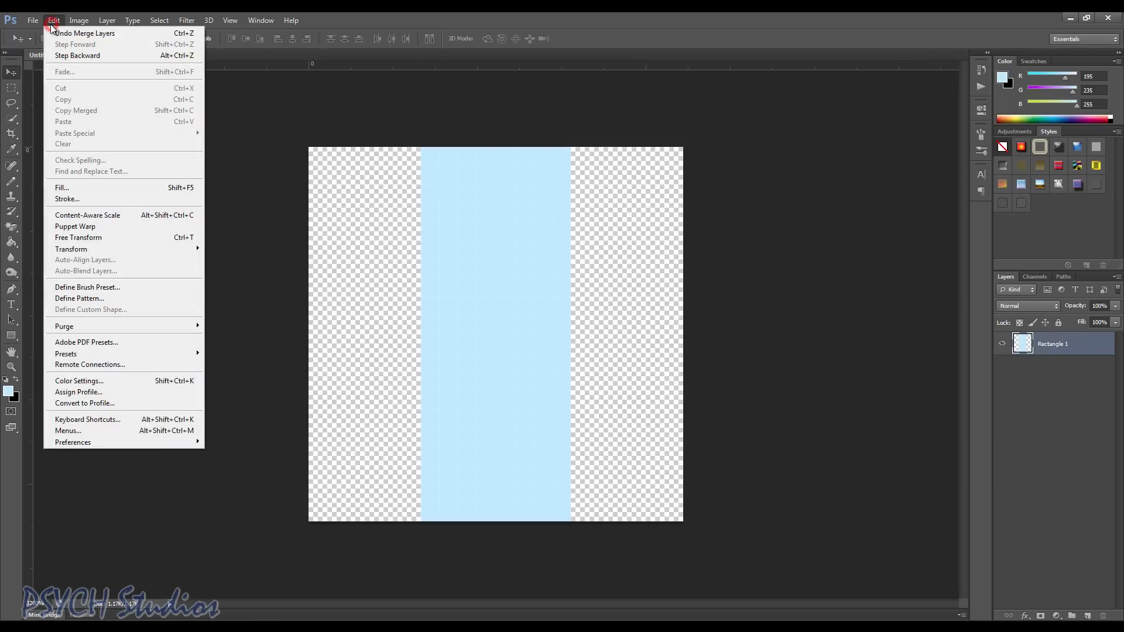
{"action": "left_click", "coordinate": [84, 298]}
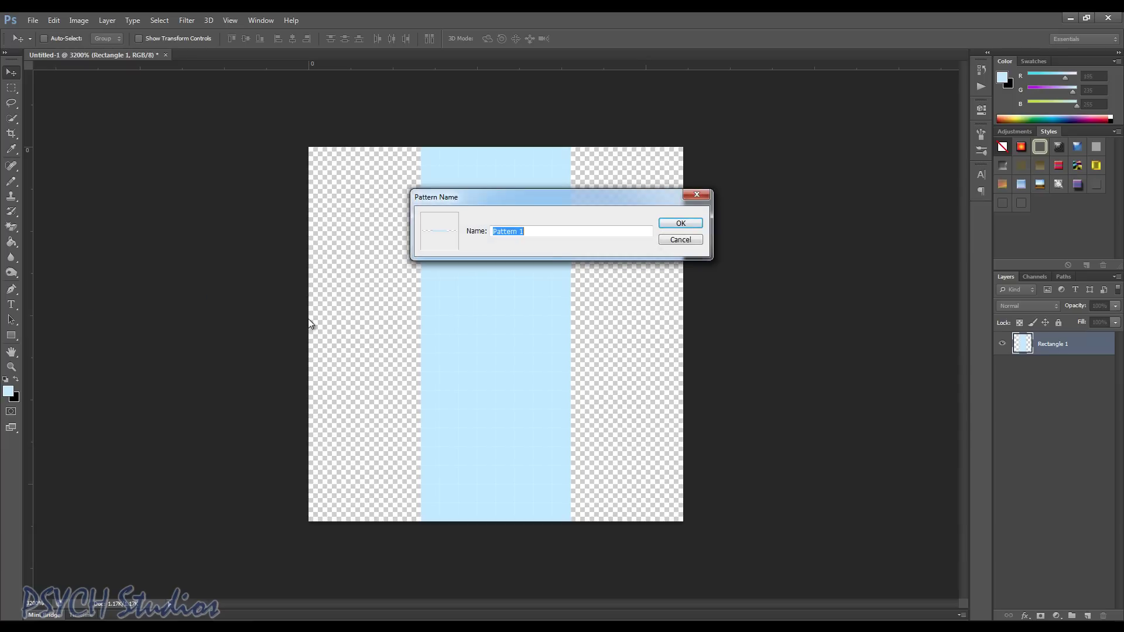
{"action": "type", "text": "BF3"}
{"action": "left_click", "coordinate": [681, 223]}
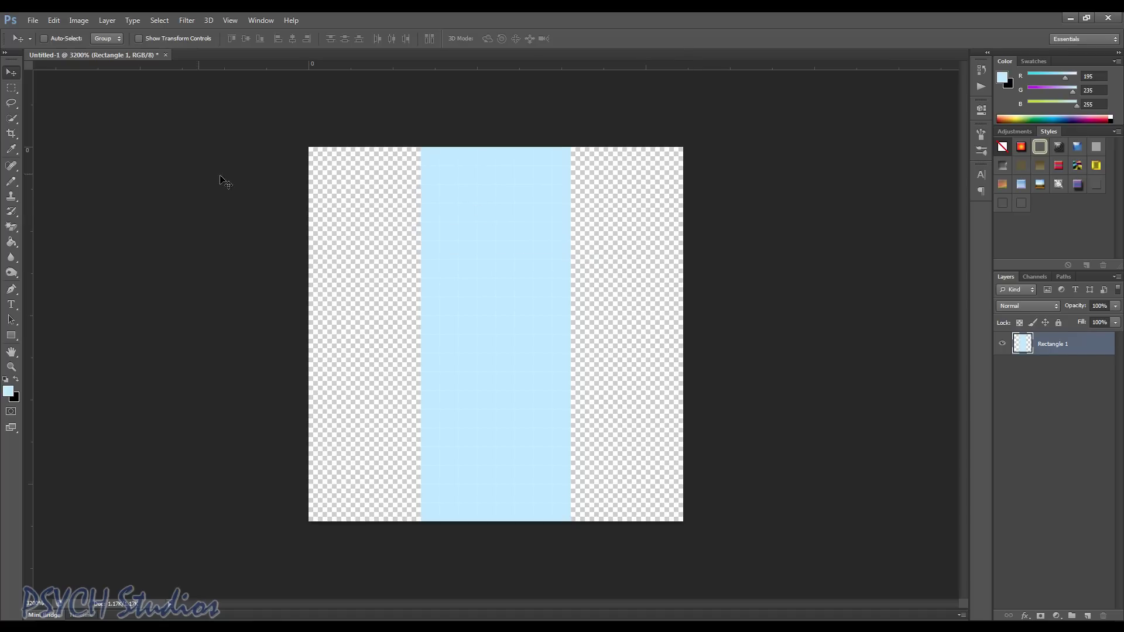
Step: Close the stripe tile without saving and create a document from the 1920 × 1080 px preset
{"action": "left_click", "coordinate": [165, 55]}
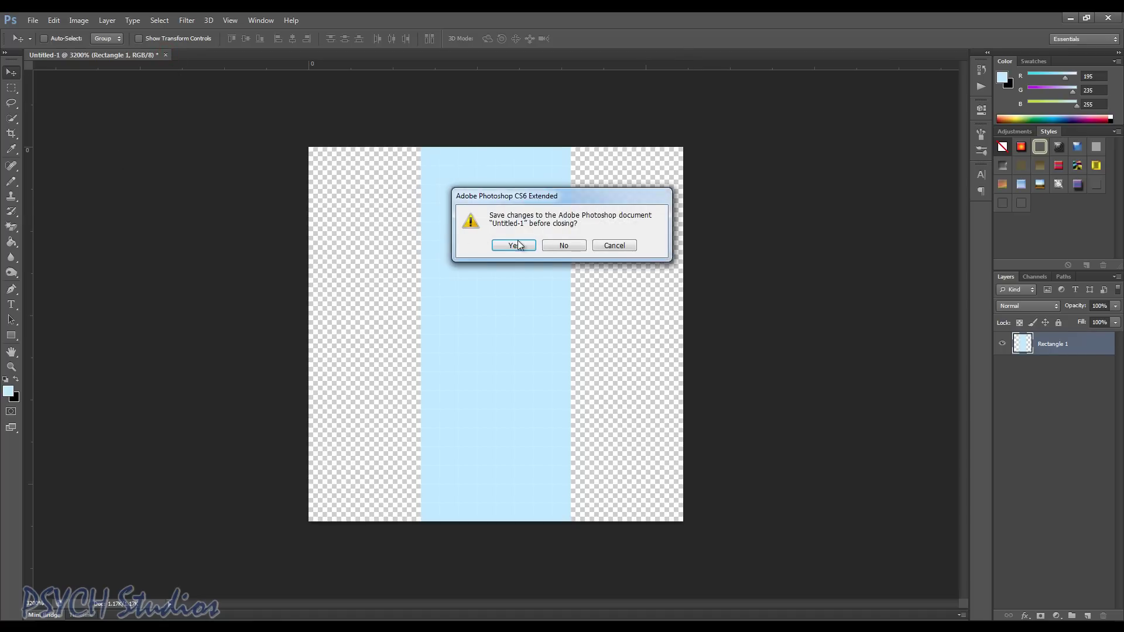
{"action": "left_click", "coordinate": [554, 243]}
{"action": "left_click", "coordinate": [35, 17]}
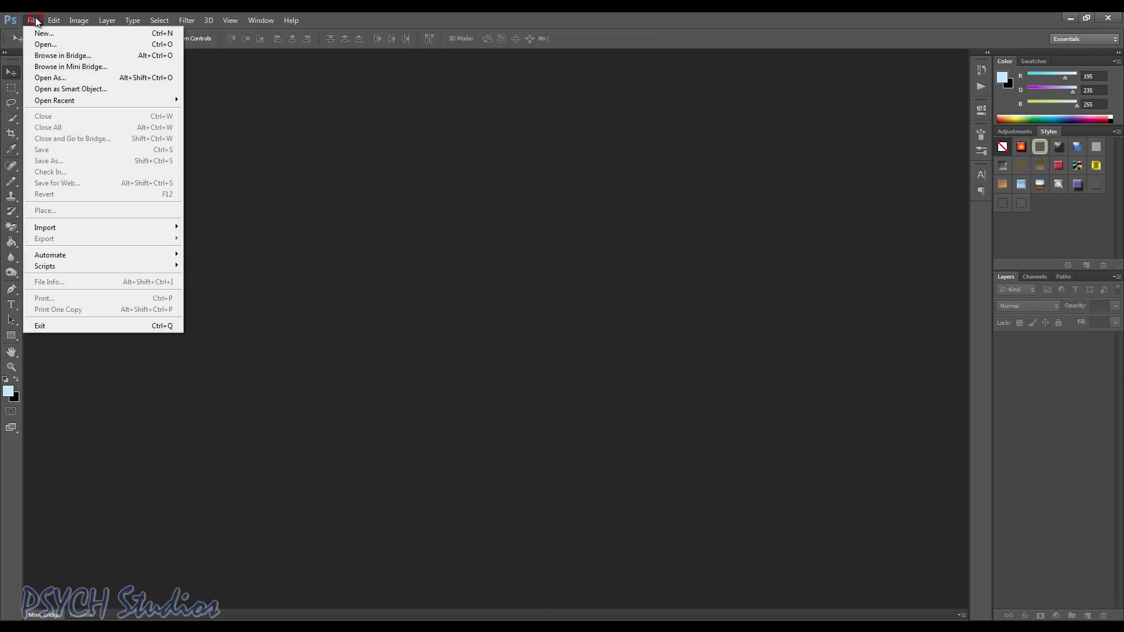
{"action": "left_click", "coordinate": [49, 32]}
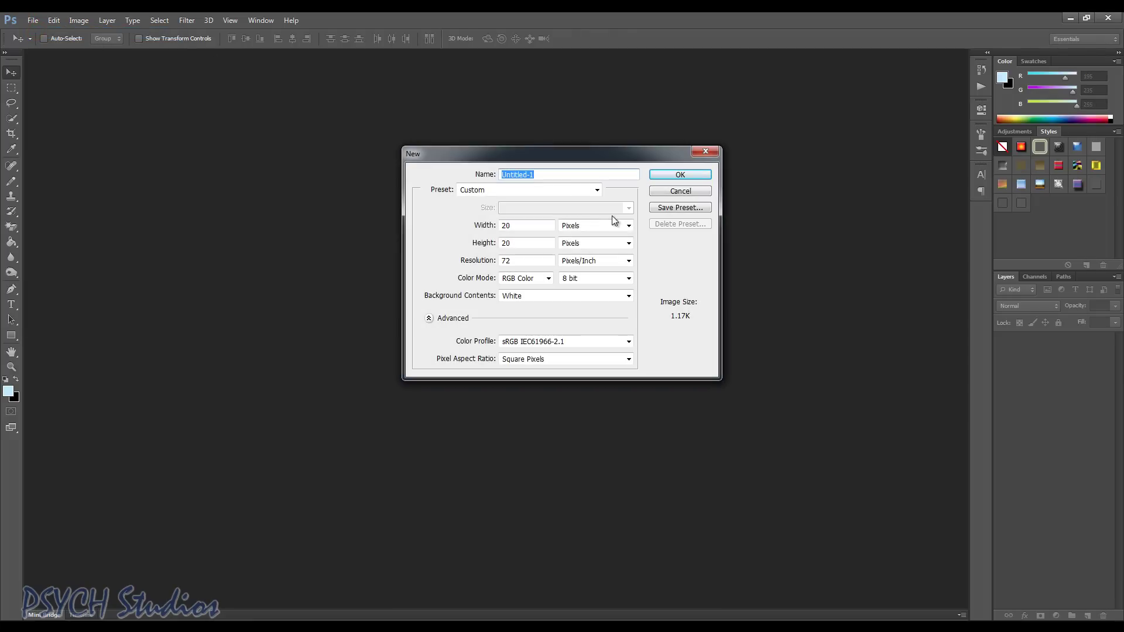
{"action": "left_click", "coordinate": [597, 190]}
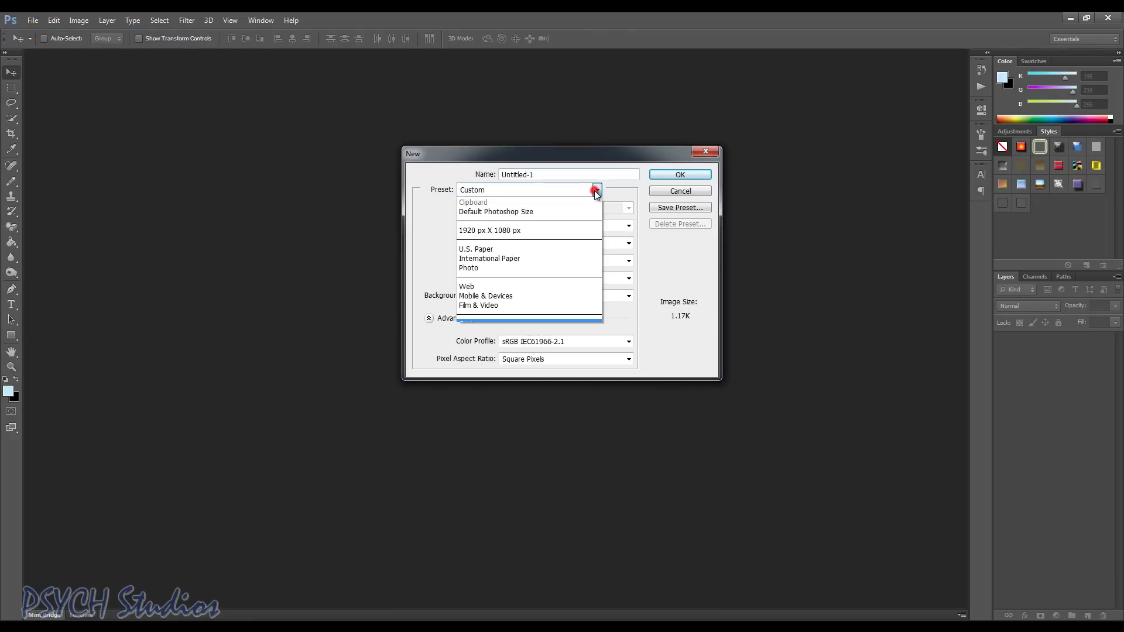
{"action": "left_click", "coordinate": [554, 235]}
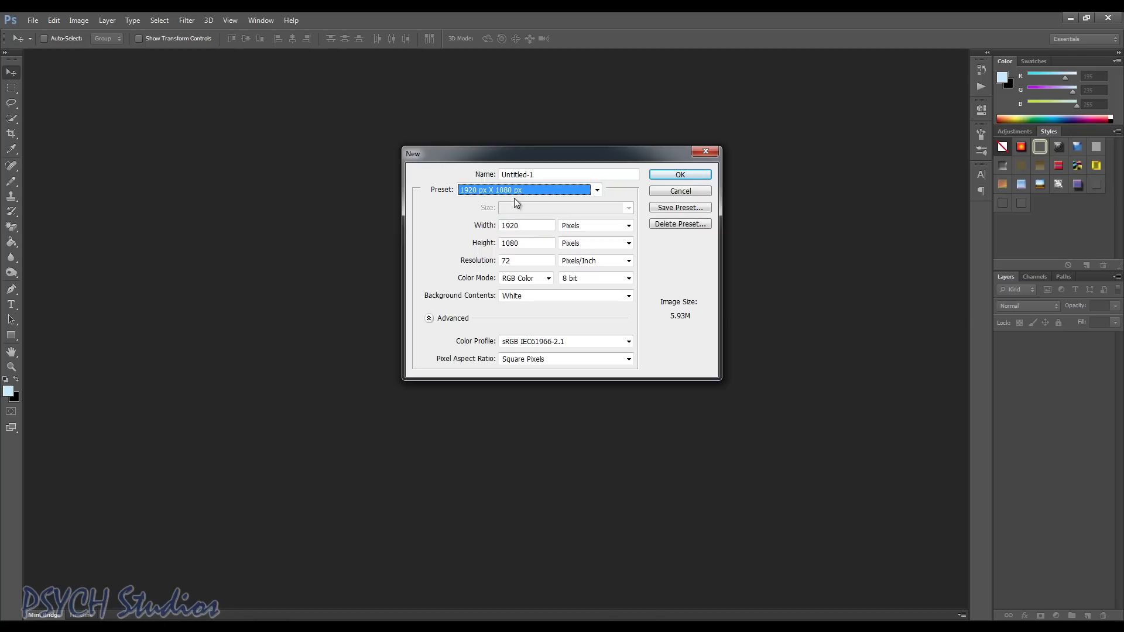
{"action": "left_click", "coordinate": [680, 176]}
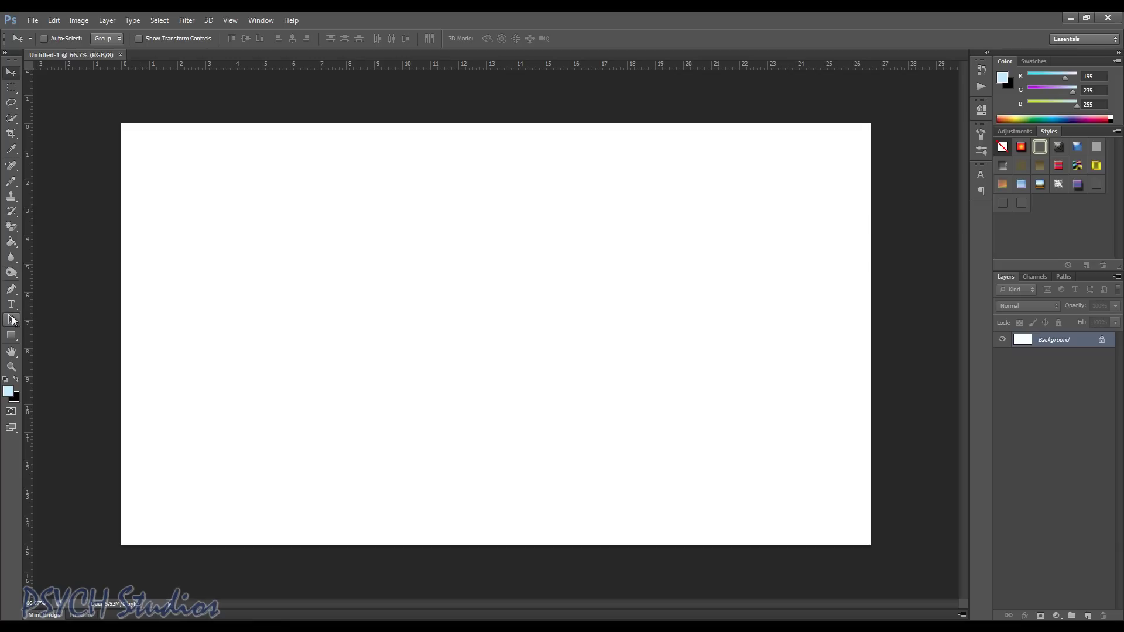
Step: Set the foreground colour to black
{"action": "key", "text": "z"}
{"action": "left_click", "coordinate": [16, 381]}
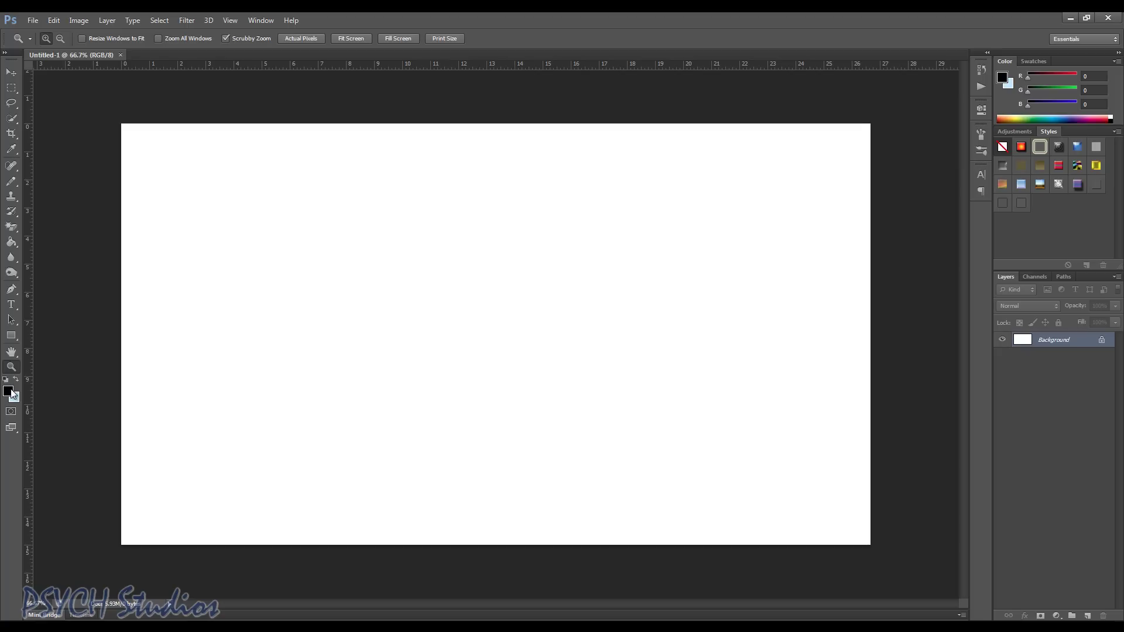
{"action": "left_click", "coordinate": [9, 391]}
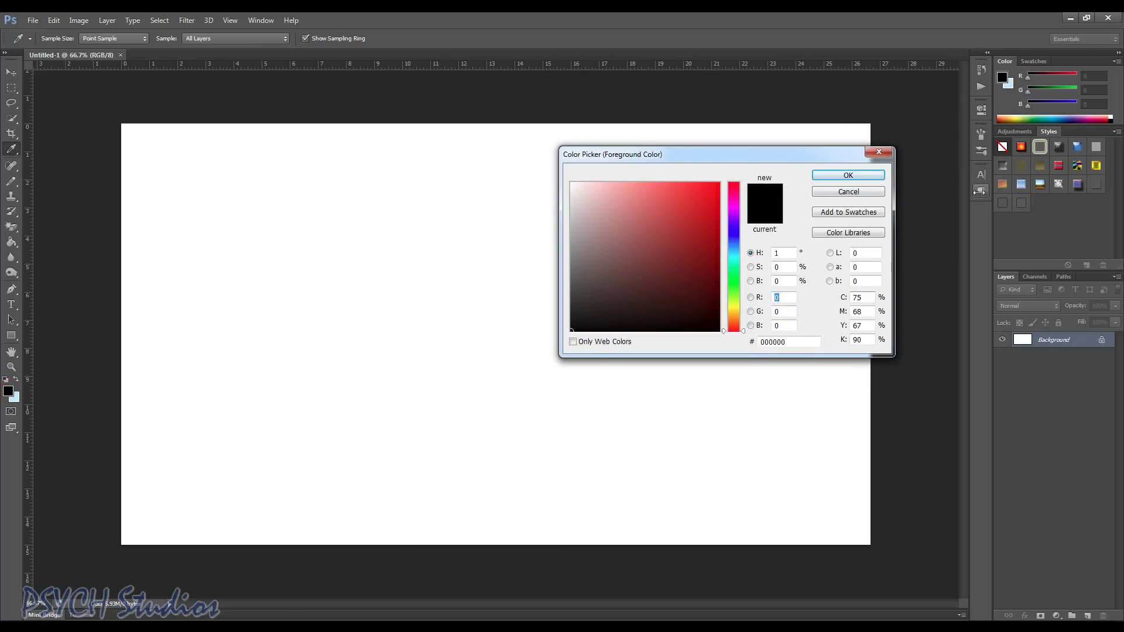
{"action": "left_click", "coordinate": [871, 175]}
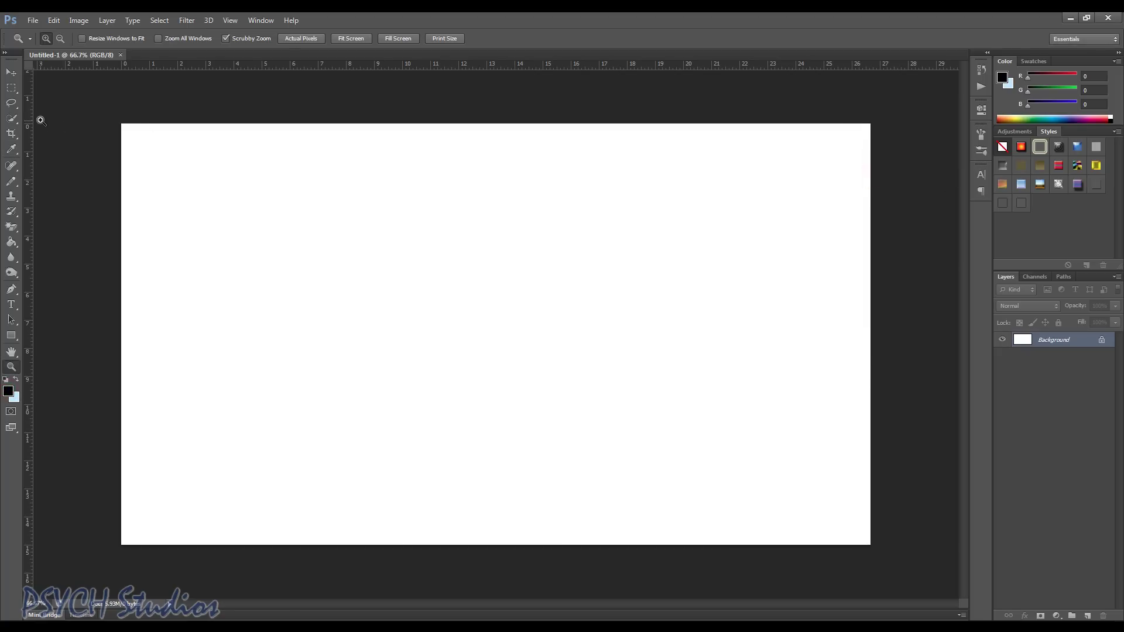
Step: Place 72 pt text 'BATTLEFIELD 4' left of the canvas centre and commit it
{"action": "left_click", "coordinate": [11, 304]}
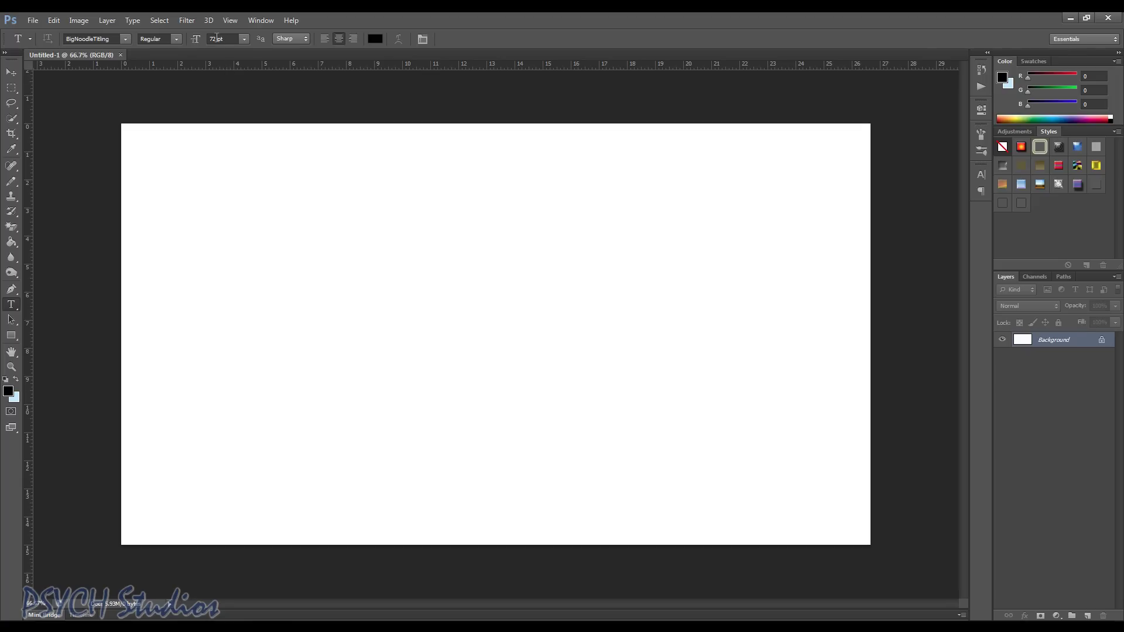
{"action": "left_click", "coordinate": [244, 39]}
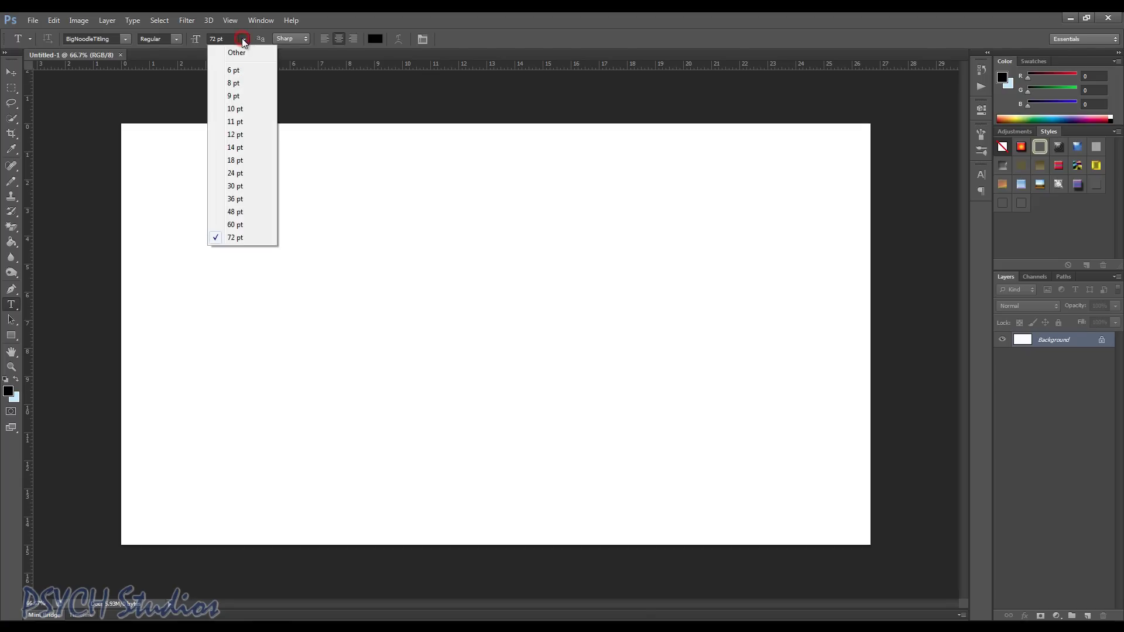
{"action": "left_click", "coordinate": [235, 237]}
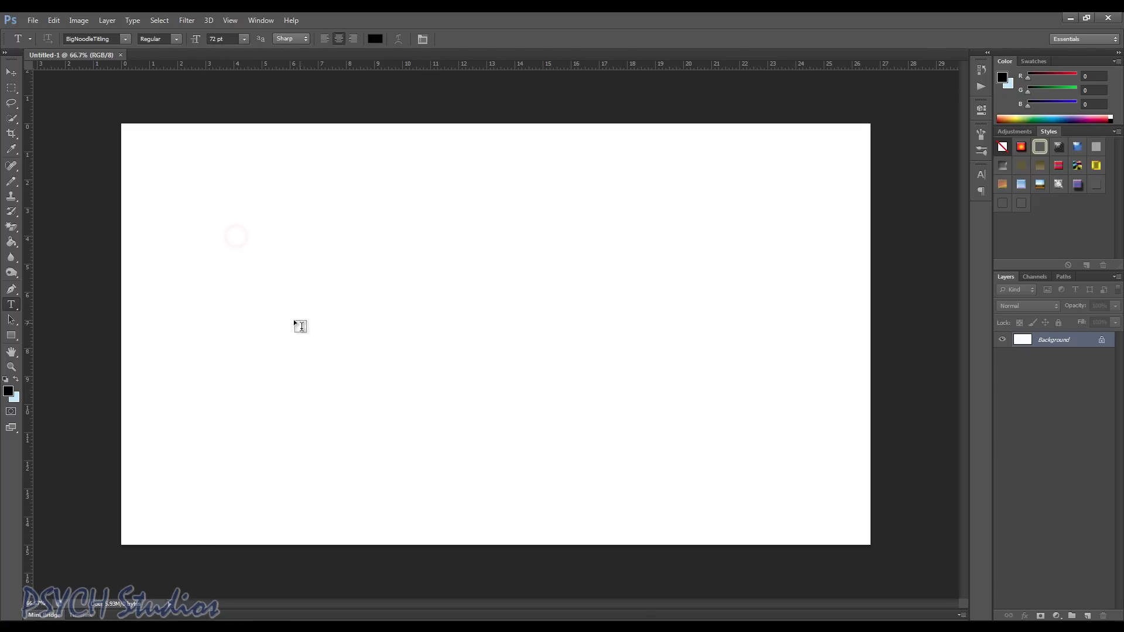
{"action": "left_click", "coordinate": [308, 325]}
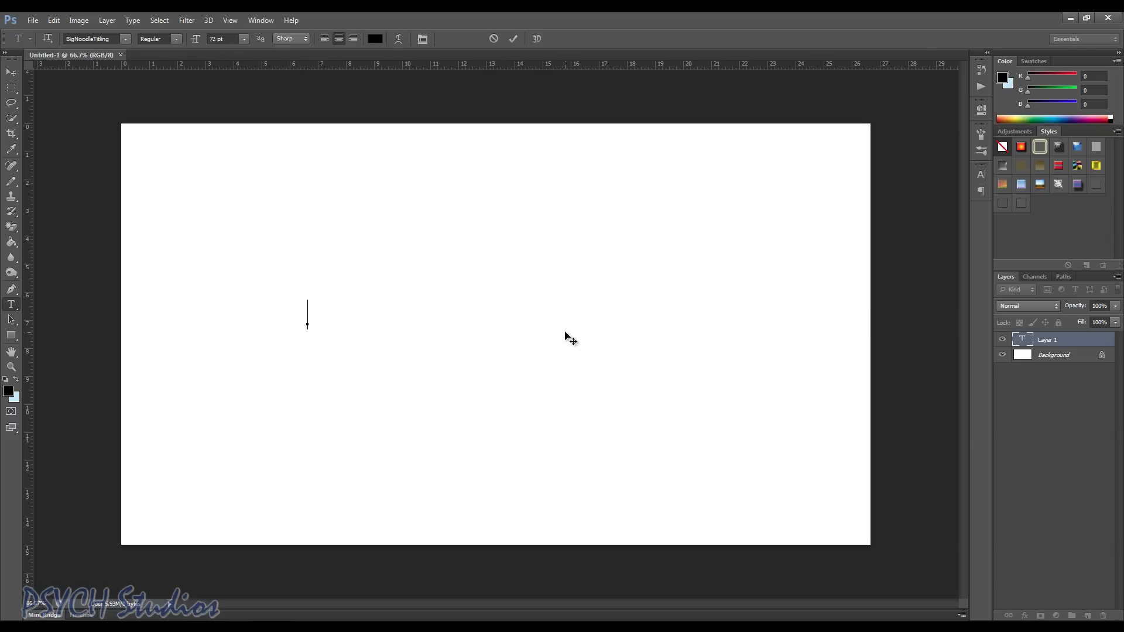
{"action": "type", "text": ".B"}
{"action": "type", "text": "ATTLEFIELD 4"}
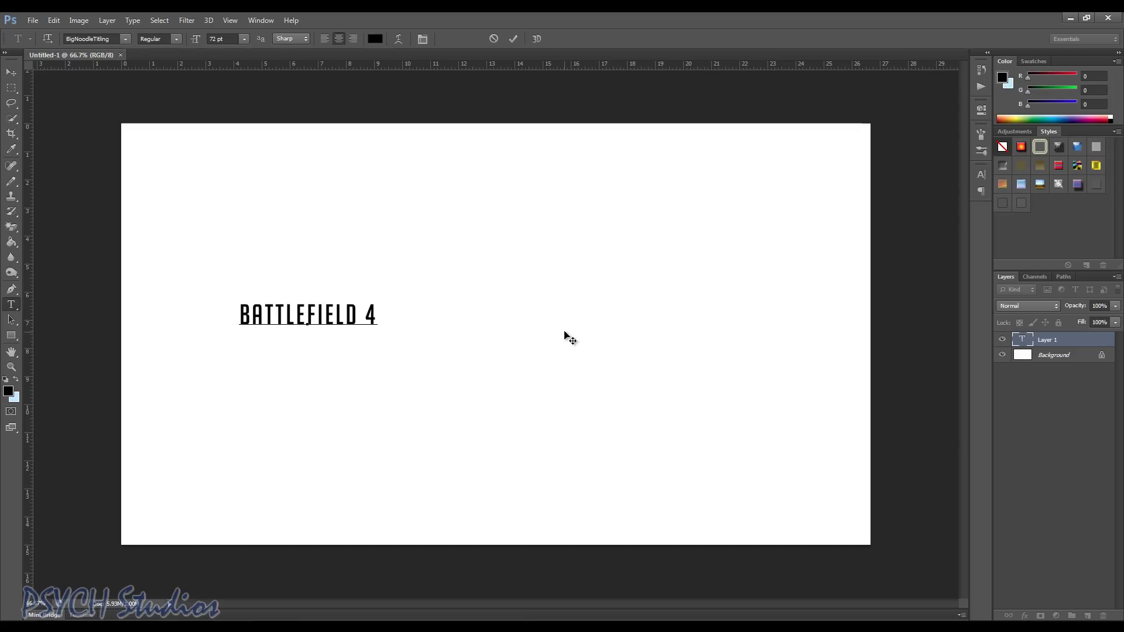
{"action": "left_click", "coordinate": [516, 37]}
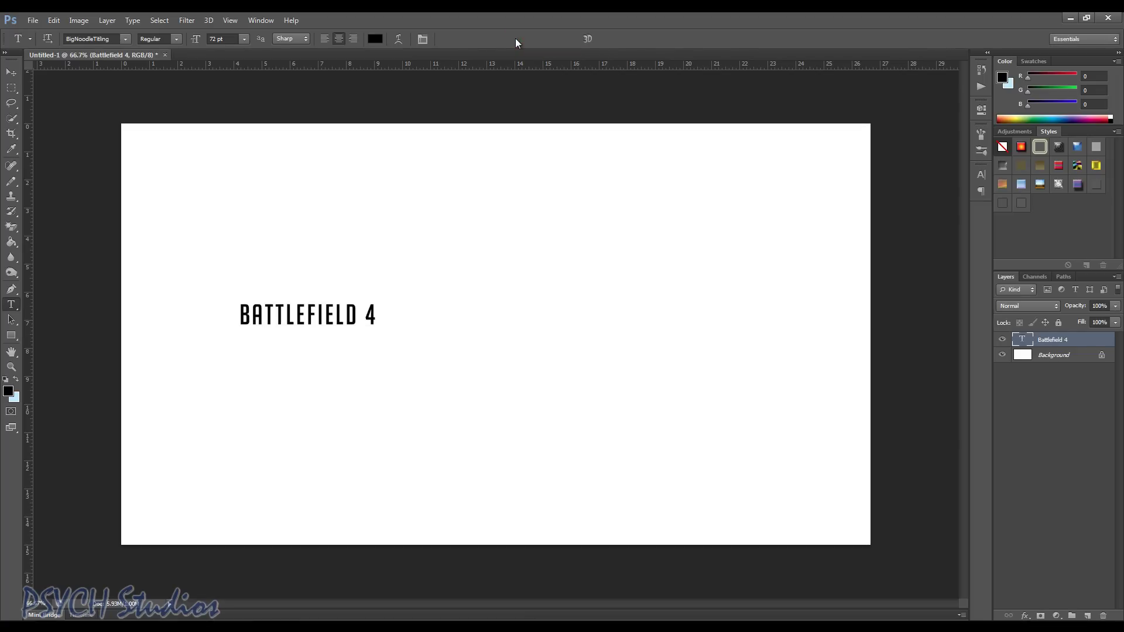
{"action": "left_click", "coordinate": [11, 72]}
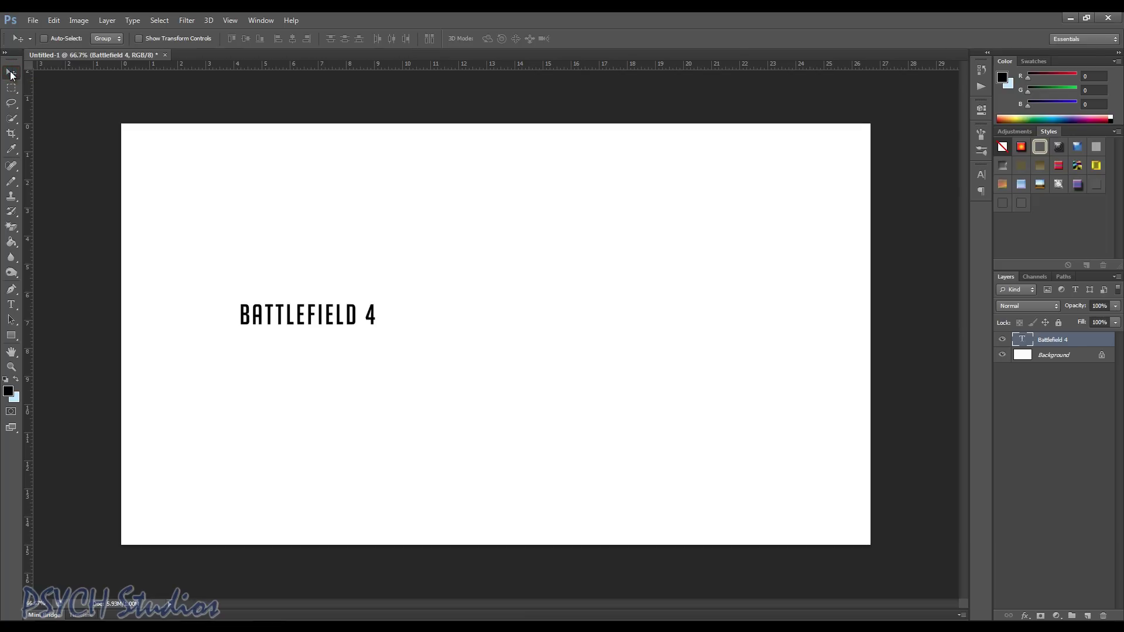
Step: Scale the BATTLEFIELD 4 text to about 422% and commit the transform
{"action": "left_click", "coordinate": [139, 38]}
{"action": "left_click", "coordinate": [376, 303]}
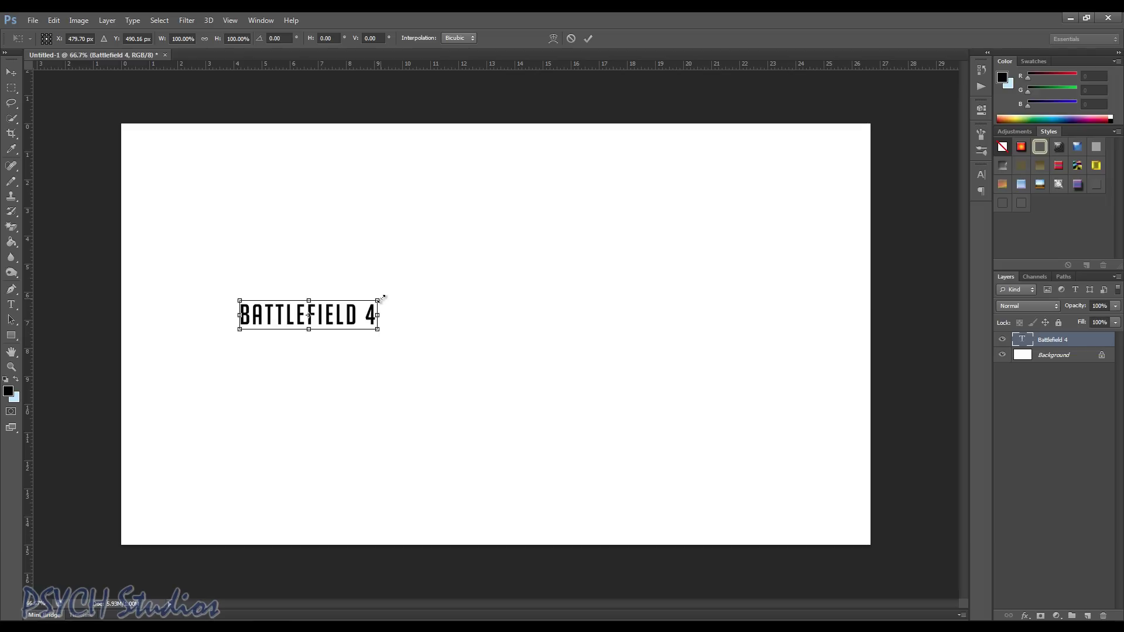
{"action": "left_click_drag", "start_coordinate": [383, 296], "coordinate": [601, 253]}
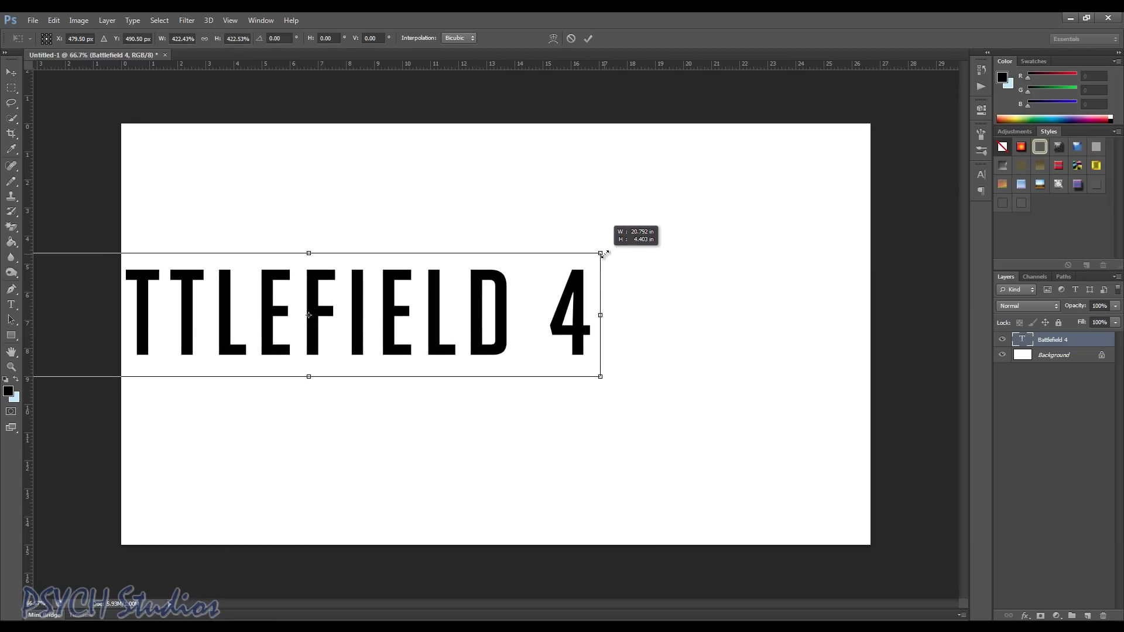
{"action": "left_click", "coordinate": [589, 39]}
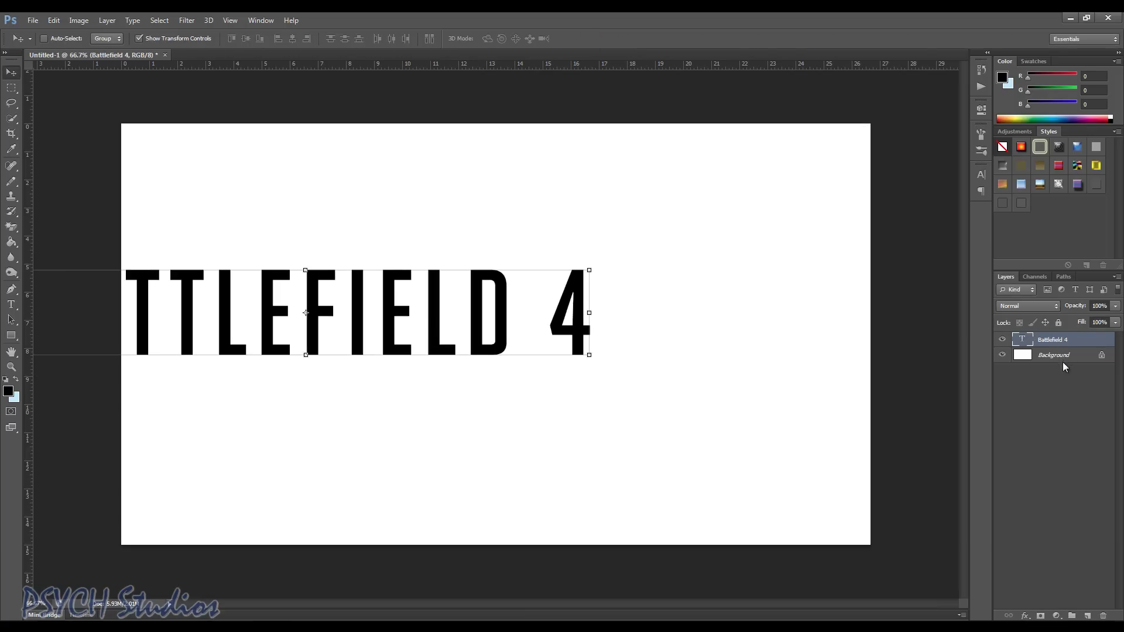
Step: Align the text layer to the Background's vertical and horizontal centres
{"action": "left_click", "coordinate": [1053, 340]}
{"action": "left_click", "coordinate": [1063, 344]}
{"action": "left_click", "coordinate": [1054, 357], "text": "shift"}
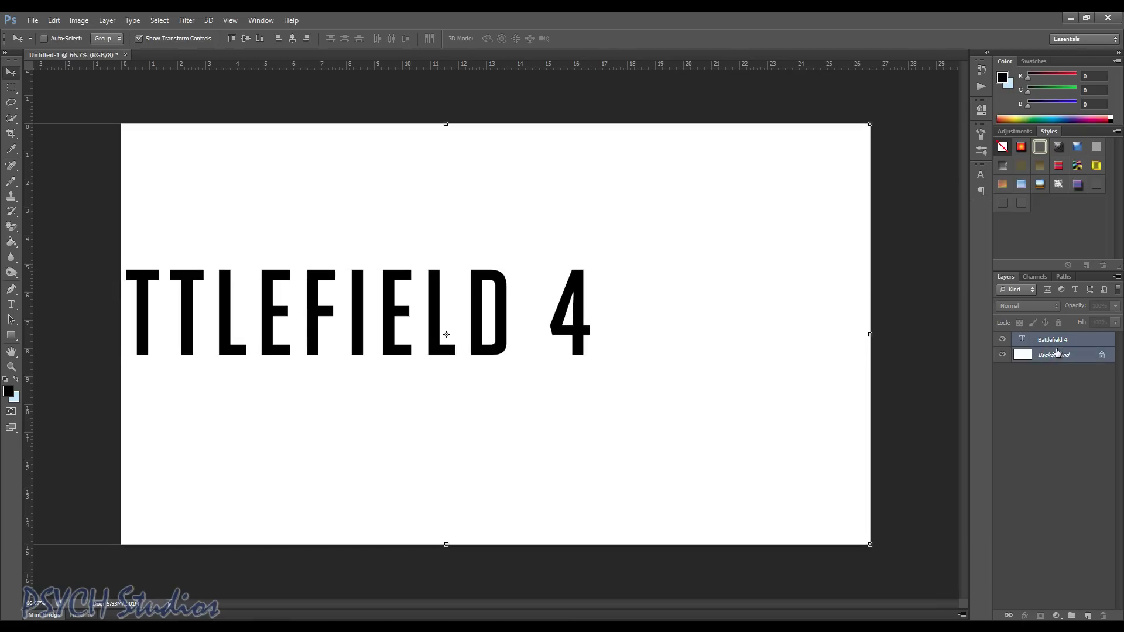
{"action": "left_click", "coordinate": [247, 39]}
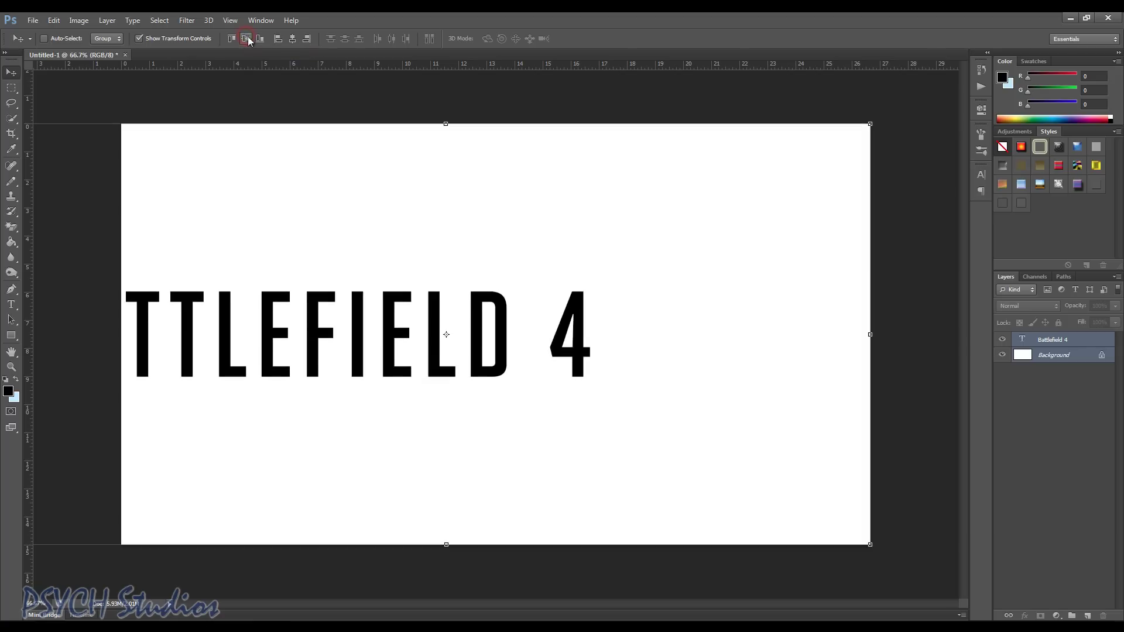
{"action": "left_click", "coordinate": [292, 39]}
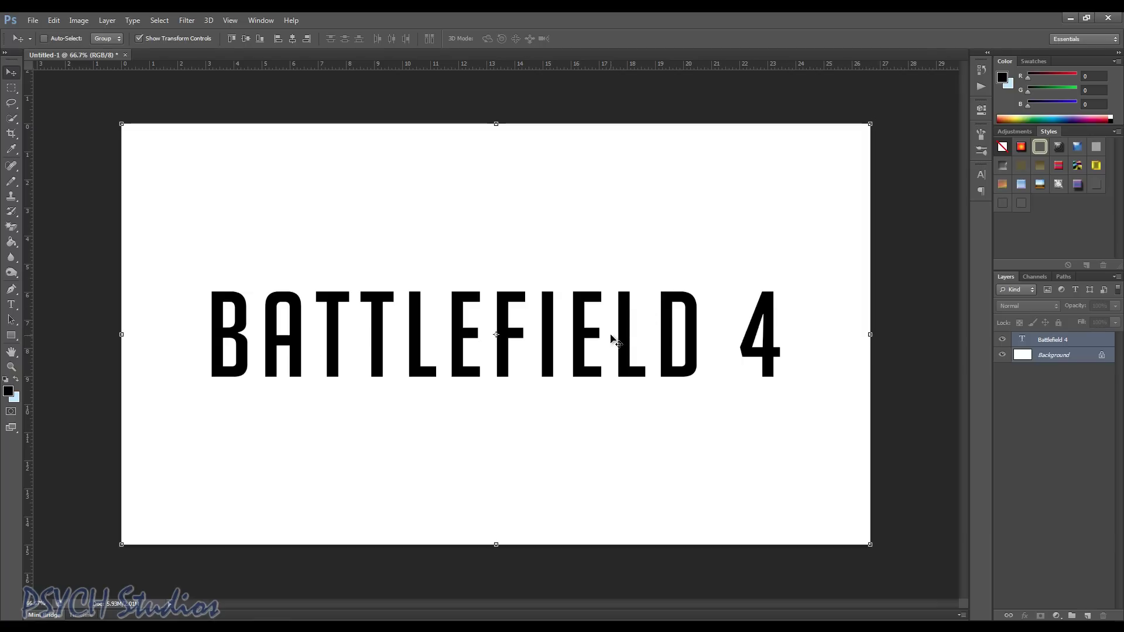
Step: Reselect the Battlefield 4 text layer and turn off Show Transform Controls
{"action": "left_click", "coordinate": [1059, 358]}
{"action": "left_click", "coordinate": [1069, 342]}
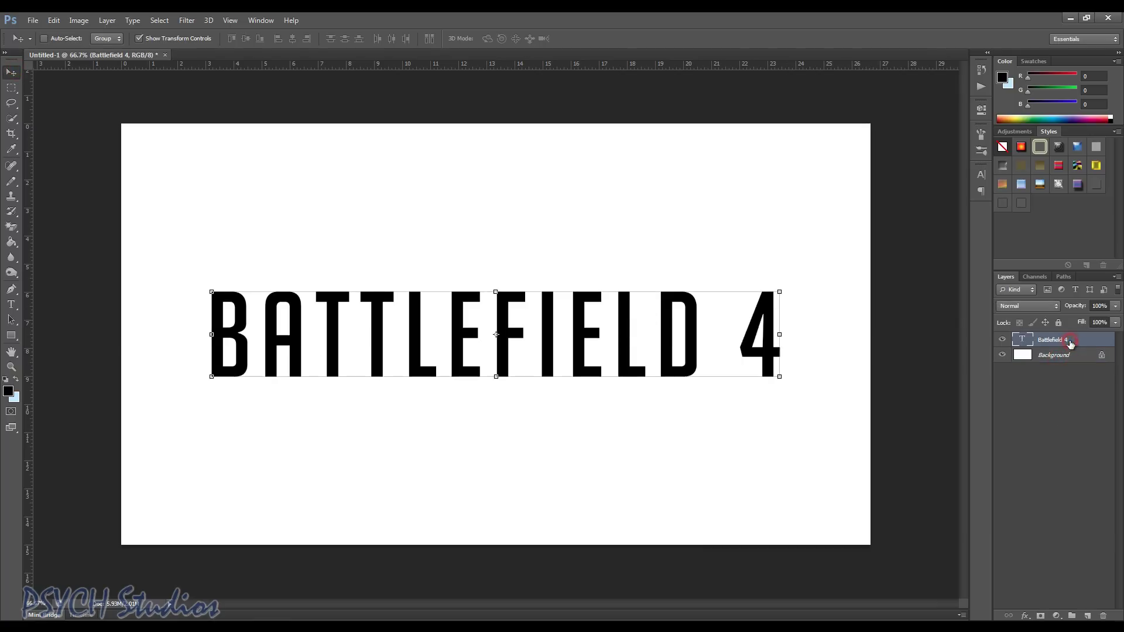
{"action": "left_click", "coordinate": [198, 41]}
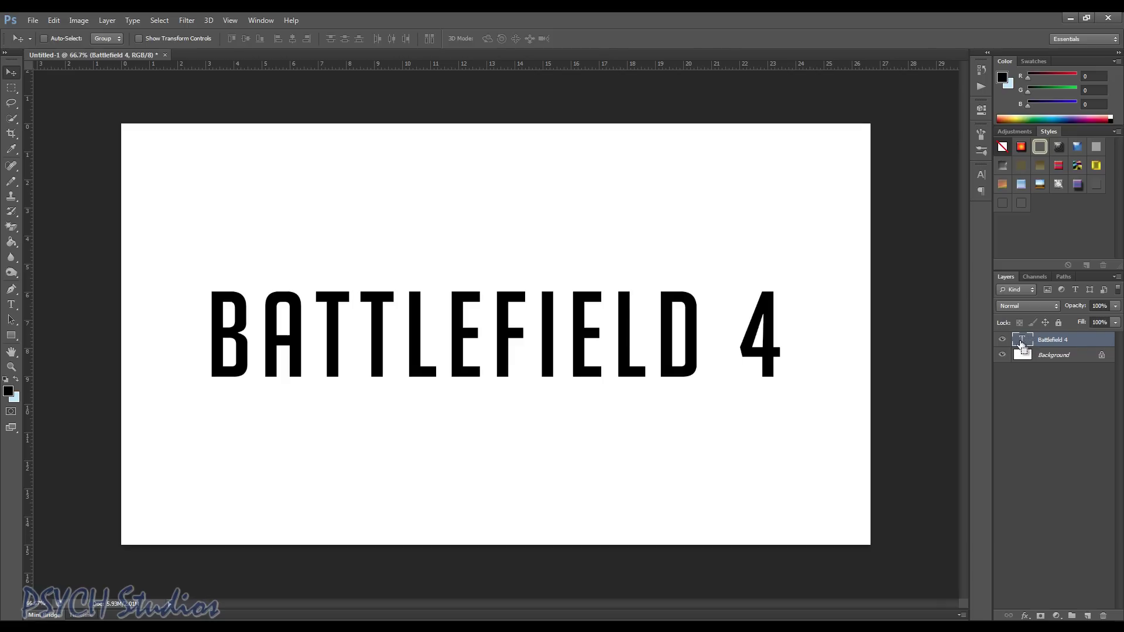
Step: Load the letter outline from the text thumbnail and expand it by 10 pixels
{"action": "left_click", "coordinate": [1024, 341], "text": "ctrl"}
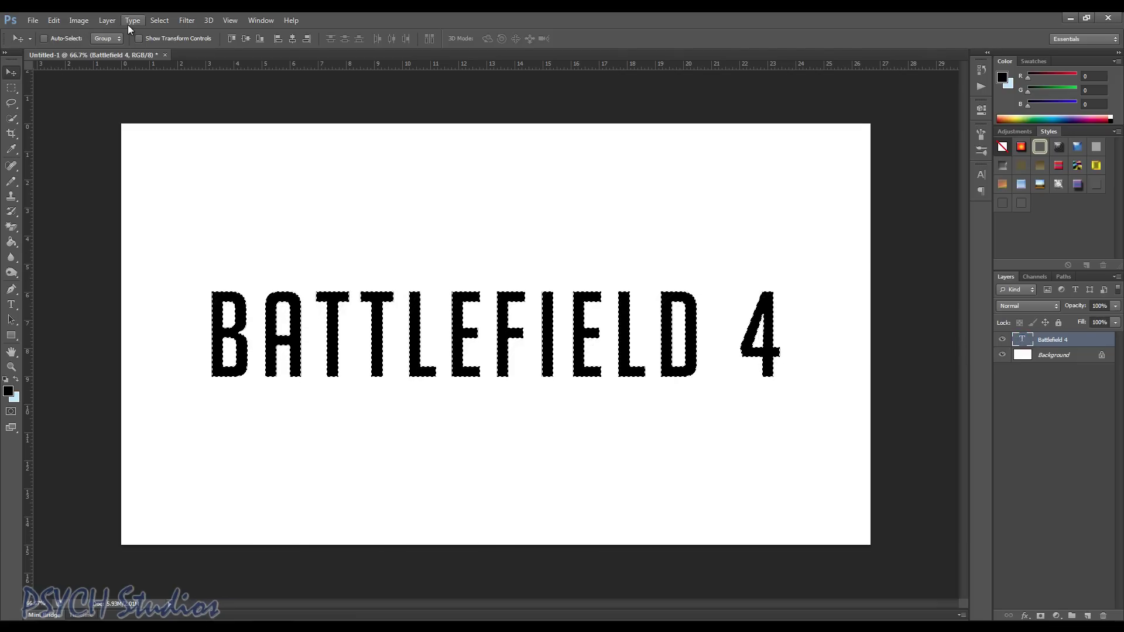
{"action": "left_click", "coordinate": [158, 21]}
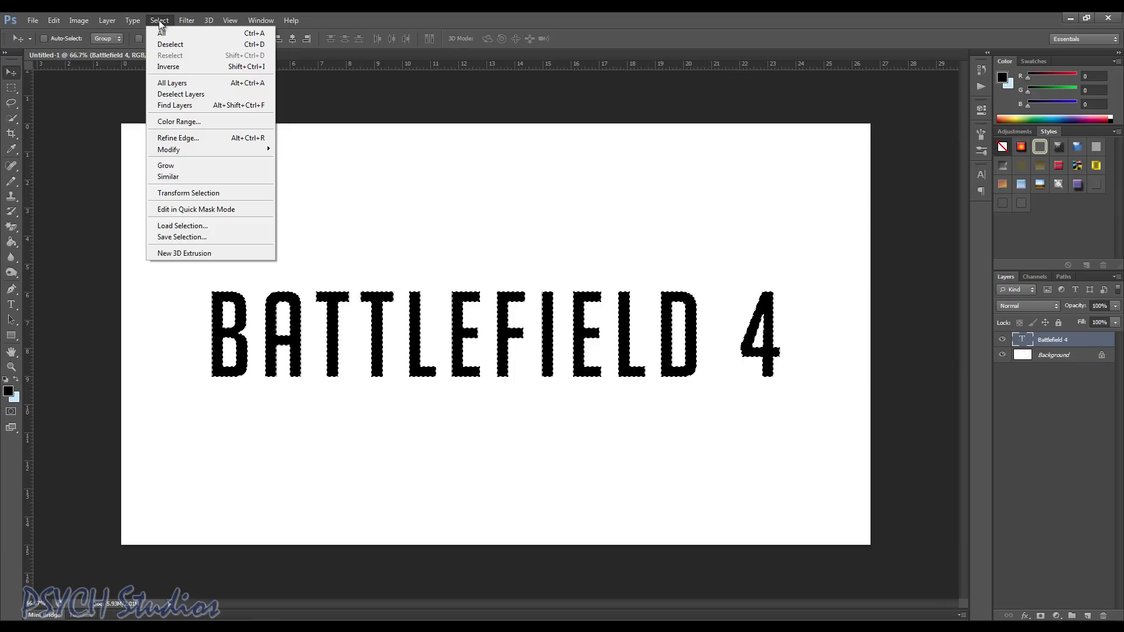
{"action": "mouse_move", "coordinate": [169, 150]}
{"action": "left_click", "coordinate": [304, 171]}
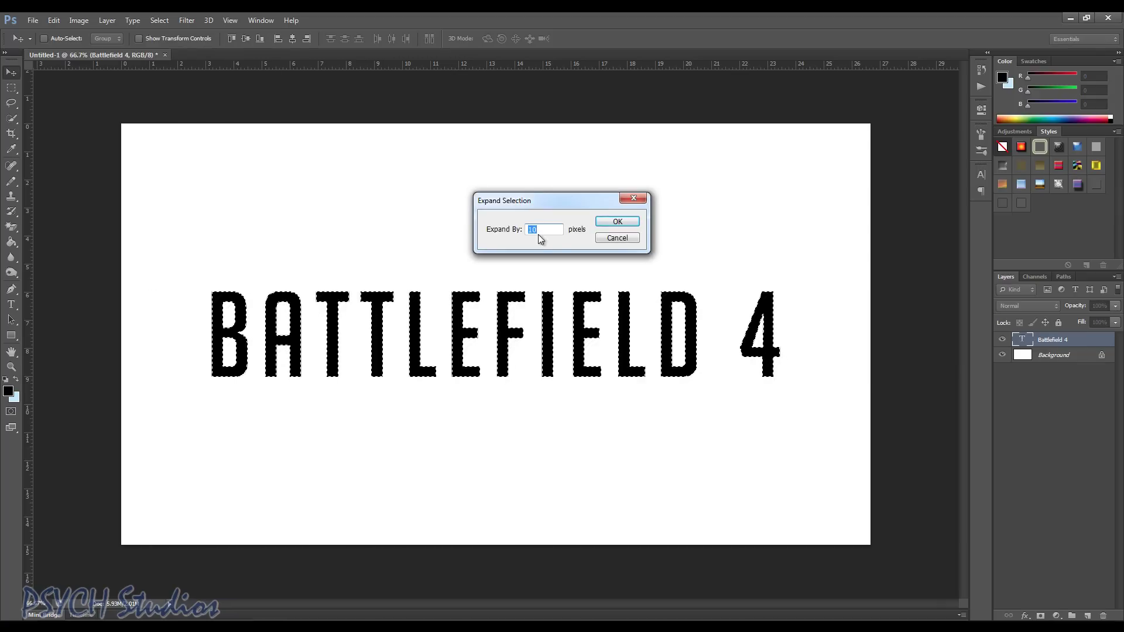
{"action": "left_click", "coordinate": [616, 222]}
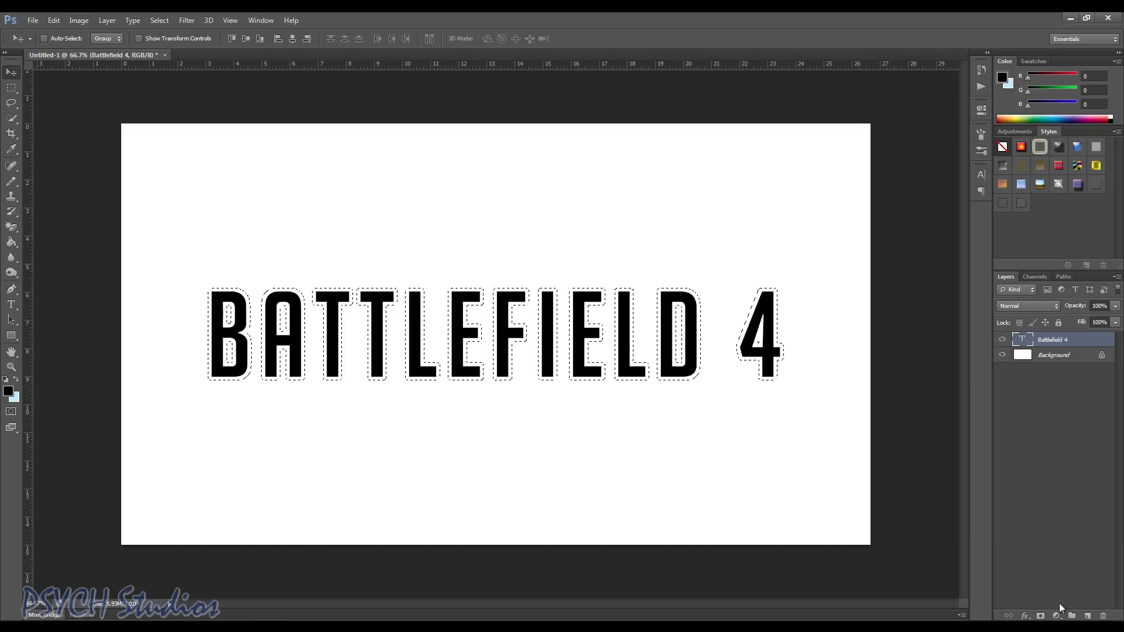
Step: Add a new layer and name it 'TxtBLK'
{"action": "left_click", "coordinate": [1087, 617]}
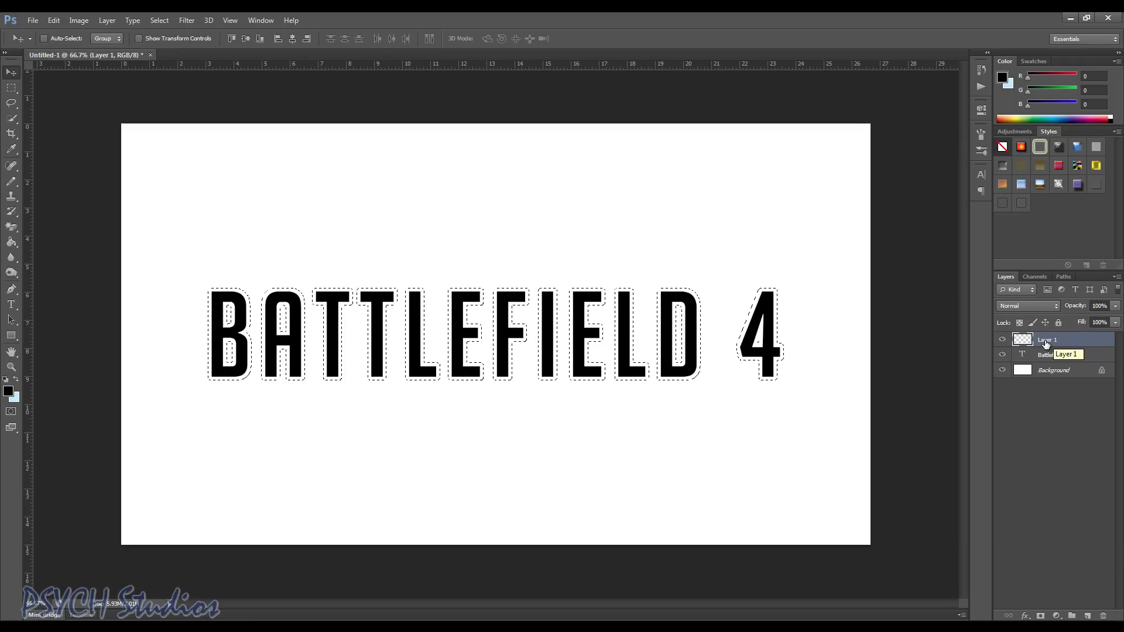
{"action": "double_click", "coordinate": [1046, 342]}
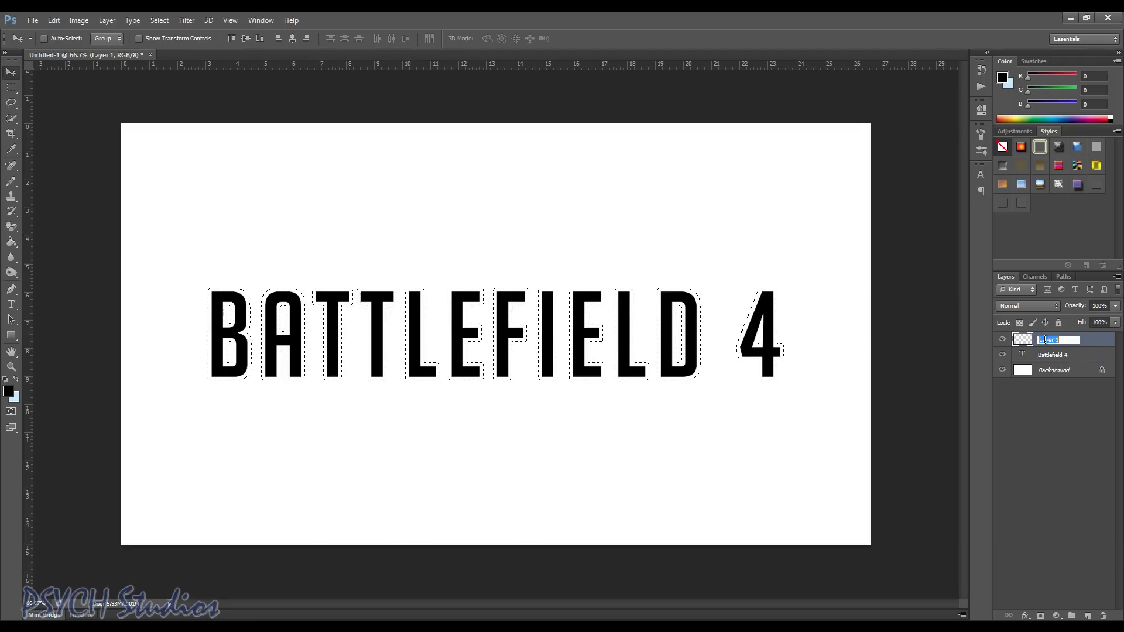
{"action": "type", "text": "T"}
{"action": "type", "text": "it"}
{"action": "left_click", "coordinate": [1009, 399]}
{"action": "left_click", "coordinate": [1049, 341]}
Step: Fill the expanded selection black, deselect, and move TxtBLK below the text layer
{"action": "left_click", "coordinate": [12, 245]}
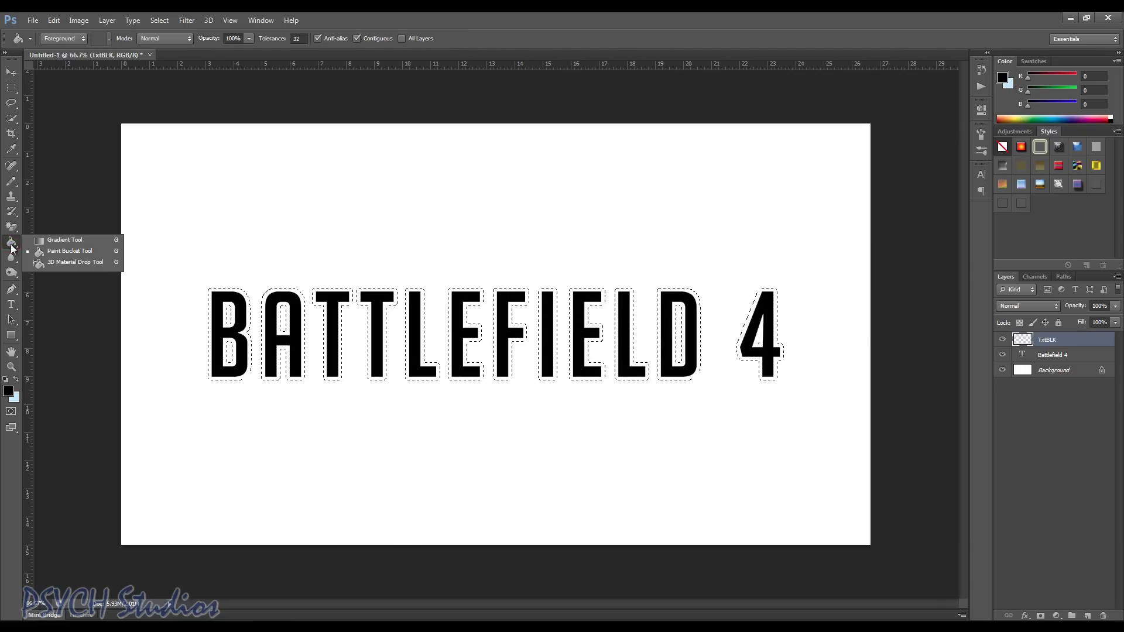
{"action": "left_click", "coordinate": [53, 251]}
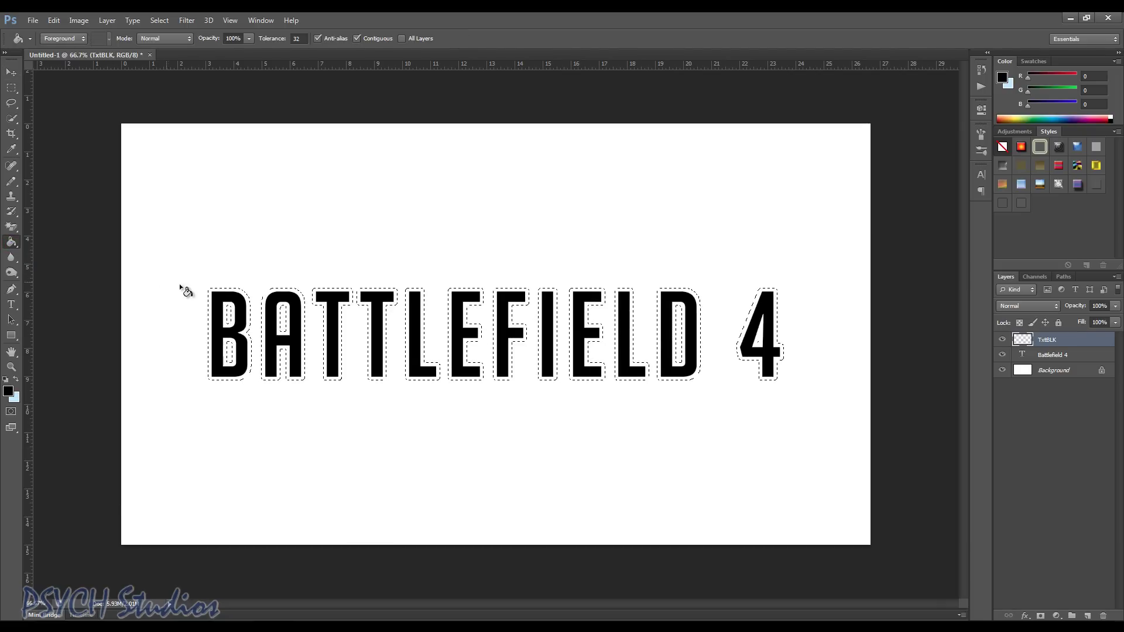
{"action": "left_click", "coordinate": [218, 296]}
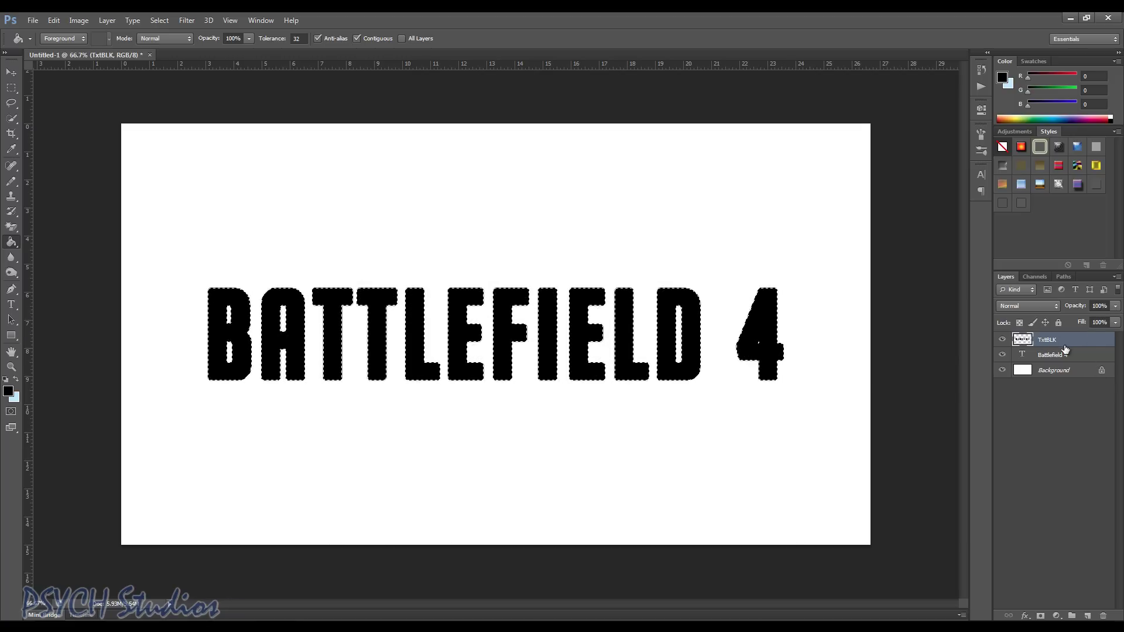
{"action": "key", "text": "ctrl+d"}
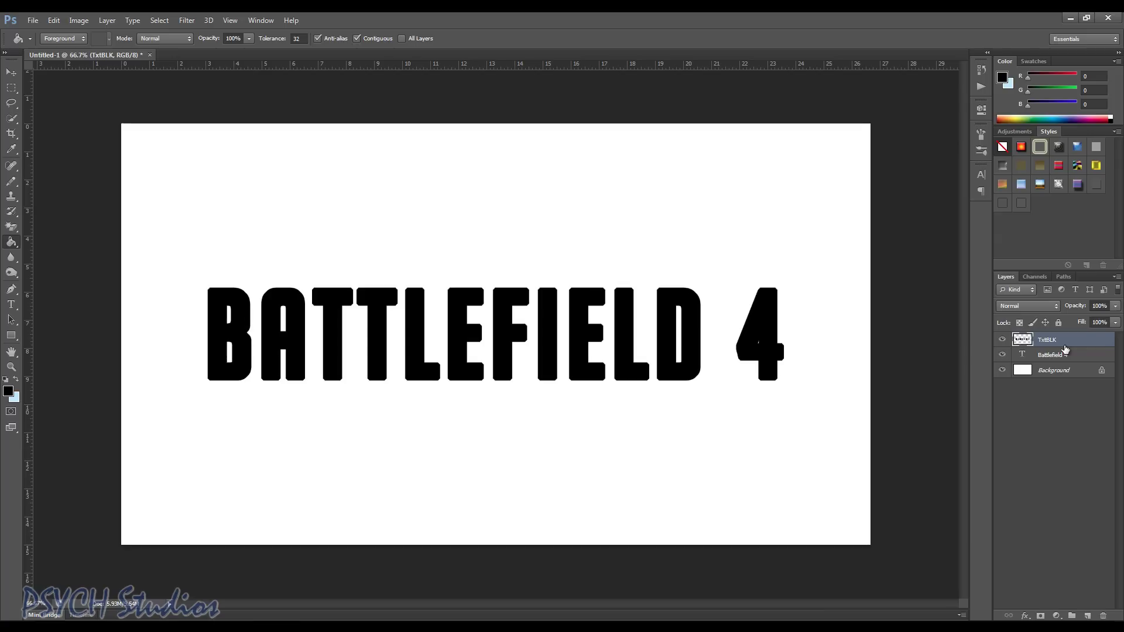
{"action": "left_click", "coordinate": [8, 73]}
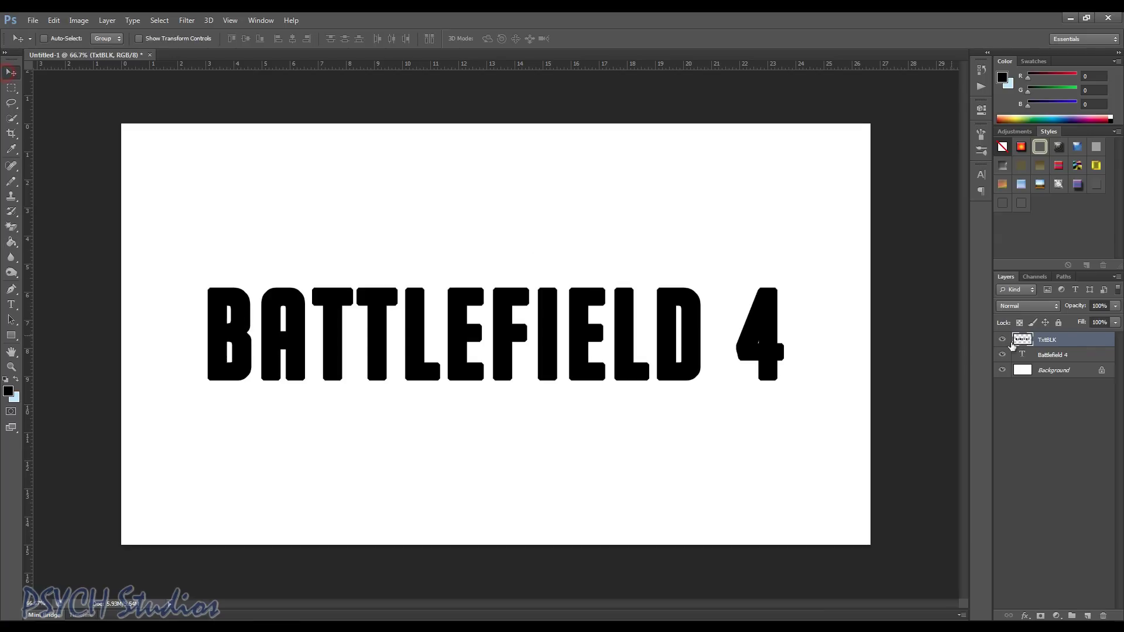
{"action": "left_click_drag", "start_coordinate": [1069, 341], "coordinate": [1069, 361]}
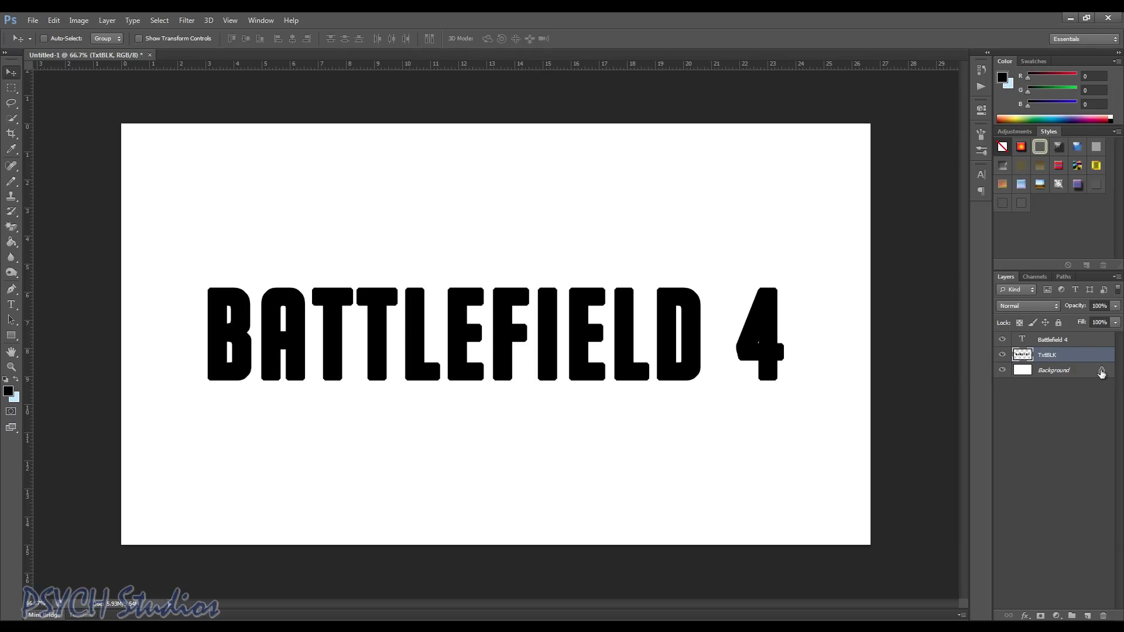
Step: Add a reversed Gradient Overlay to the Battlefield 4 text layer's style
{"action": "left_click", "coordinate": [1068, 340]}
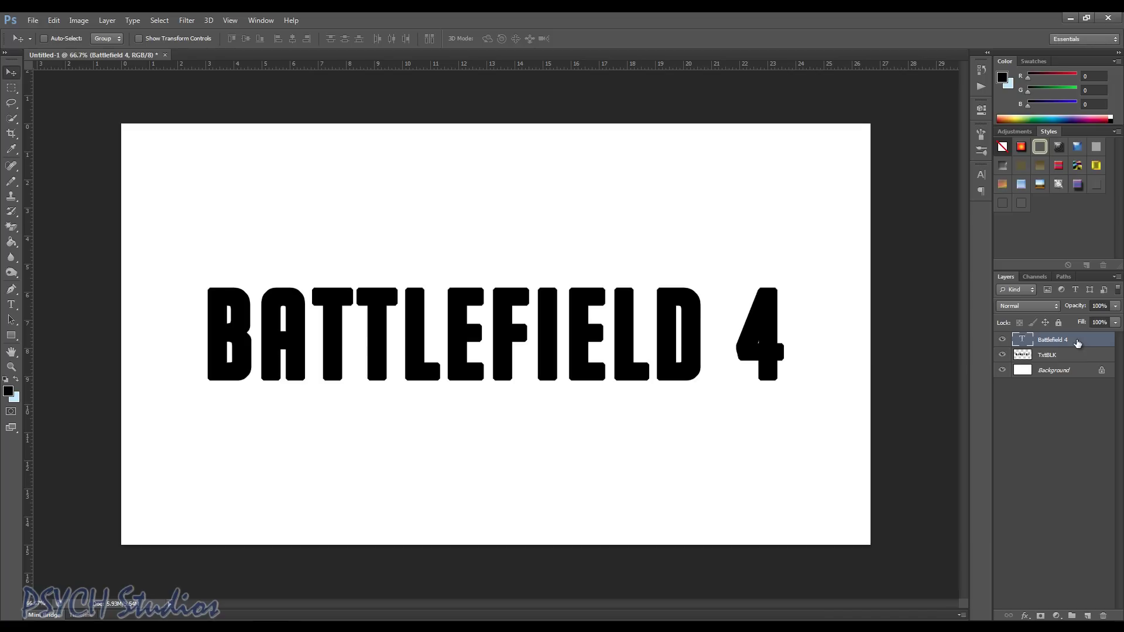
{"action": "double_click", "coordinate": [1095, 341]}
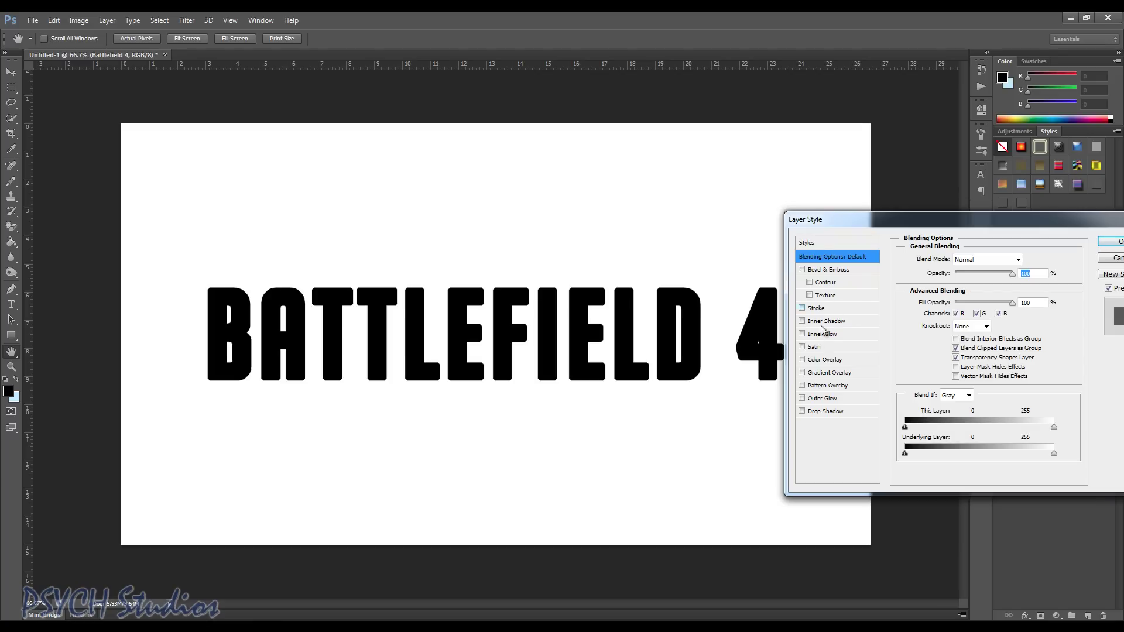
{"action": "left_click", "coordinate": [801, 373]}
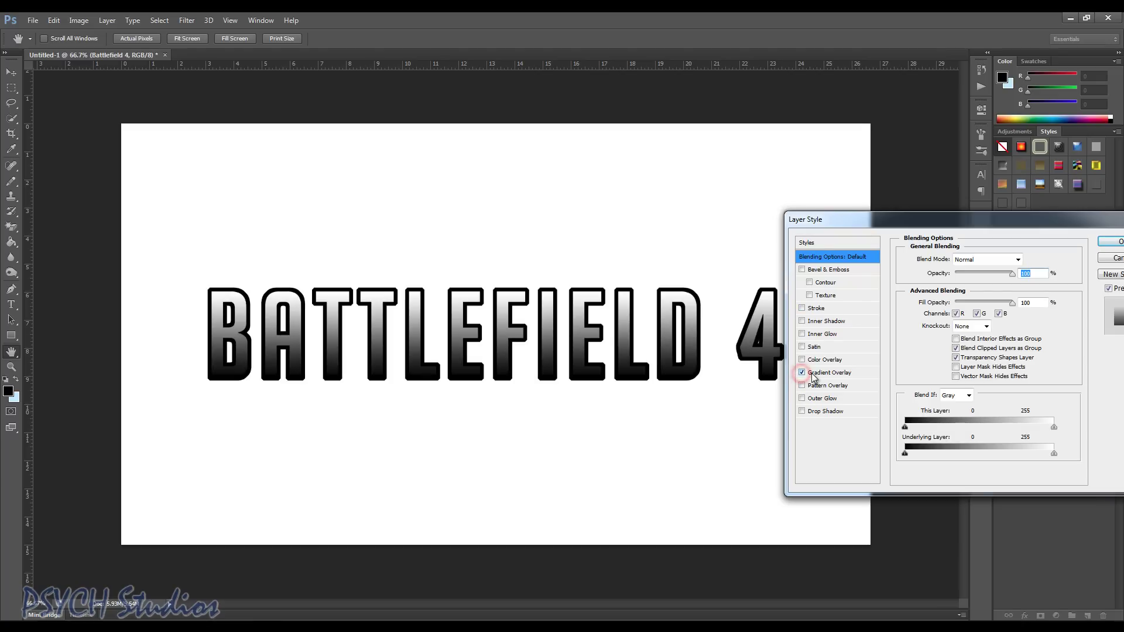
{"action": "left_click", "coordinate": [841, 374]}
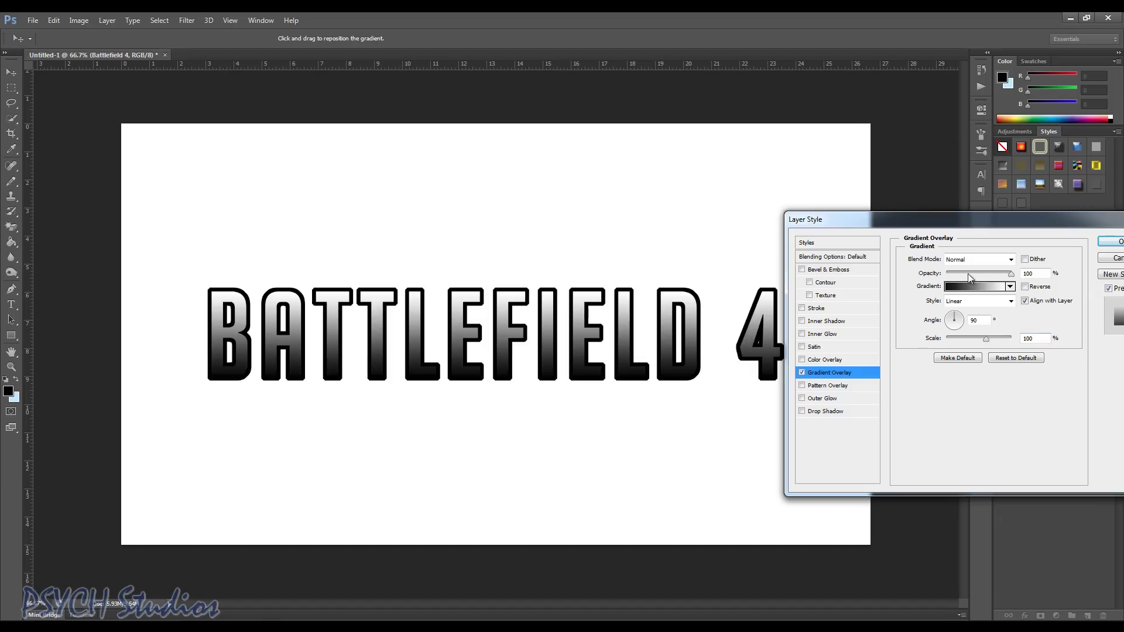
{"action": "left_click", "coordinate": [1025, 287]}
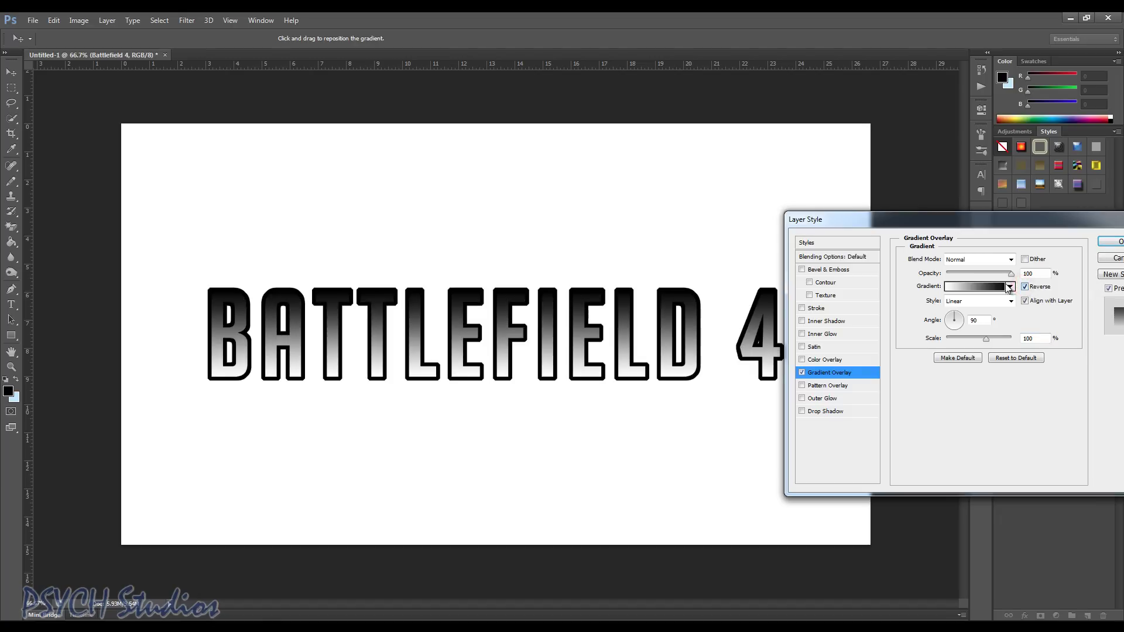
Step: Change the gradient's dark left stop to mid grey and apply the layer style
{"action": "left_click", "coordinate": [972, 286]}
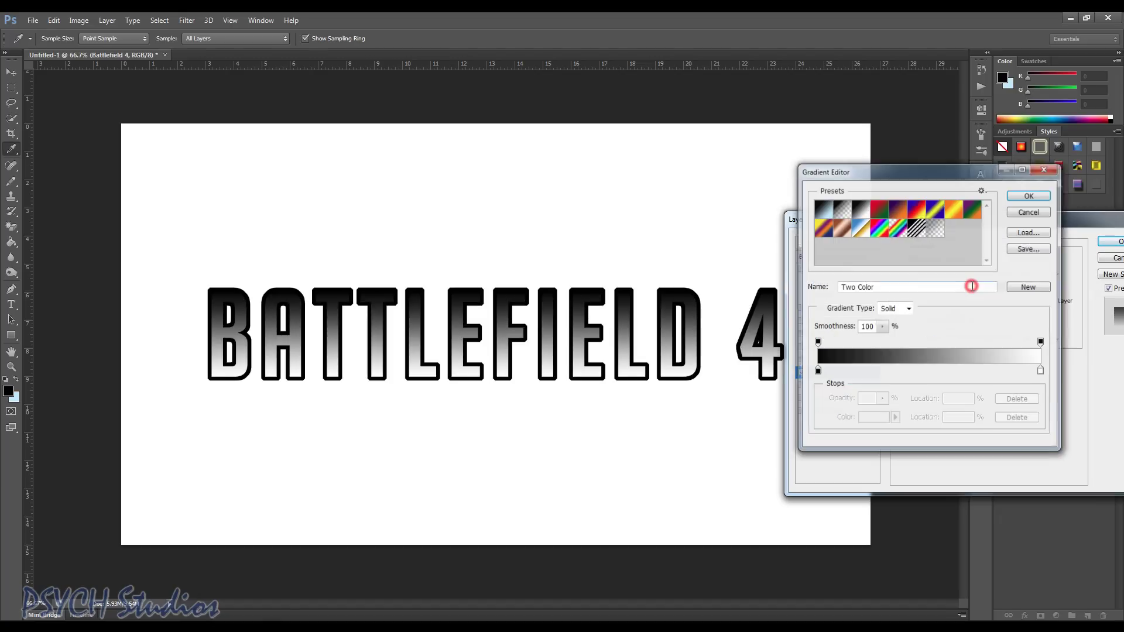
{"action": "double_click", "coordinate": [817, 374]}
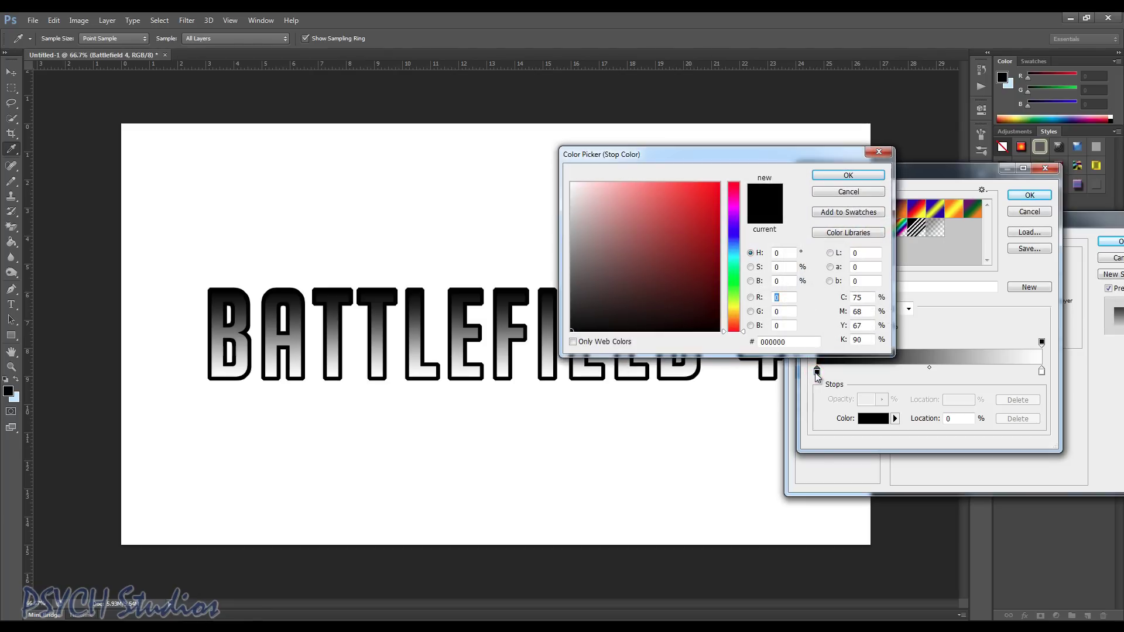
{"action": "left_click_drag", "start_coordinate": [574, 225], "coordinate": [574, 250]}
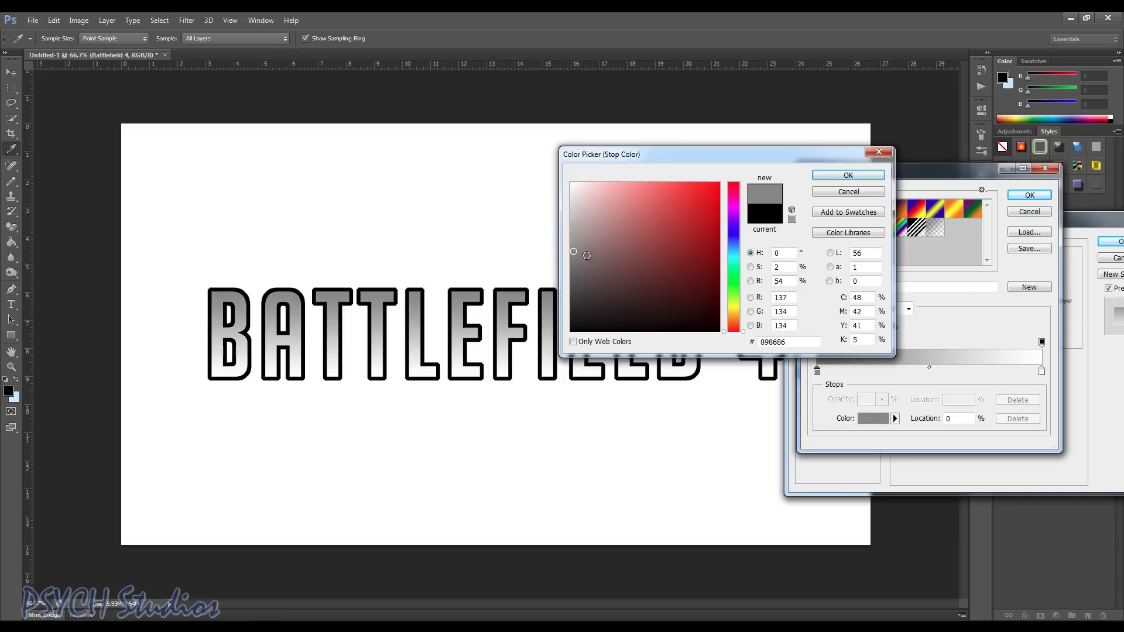
{"action": "left_click", "coordinate": [839, 175]}
{"action": "left_click", "coordinate": [1040, 201]}
{"action": "left_click", "coordinate": [1104, 243]}
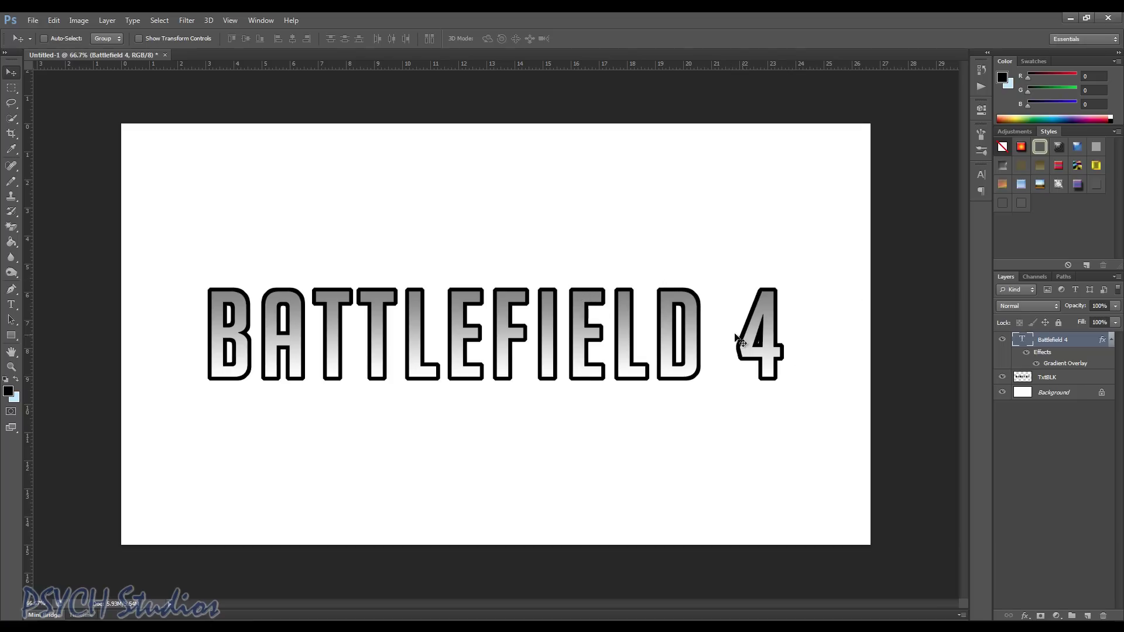
Step: Add a new layer above TxtBLK and fill it with the light-blue BF3 stripe pattern
{"action": "left_click", "coordinate": [1072, 378]}
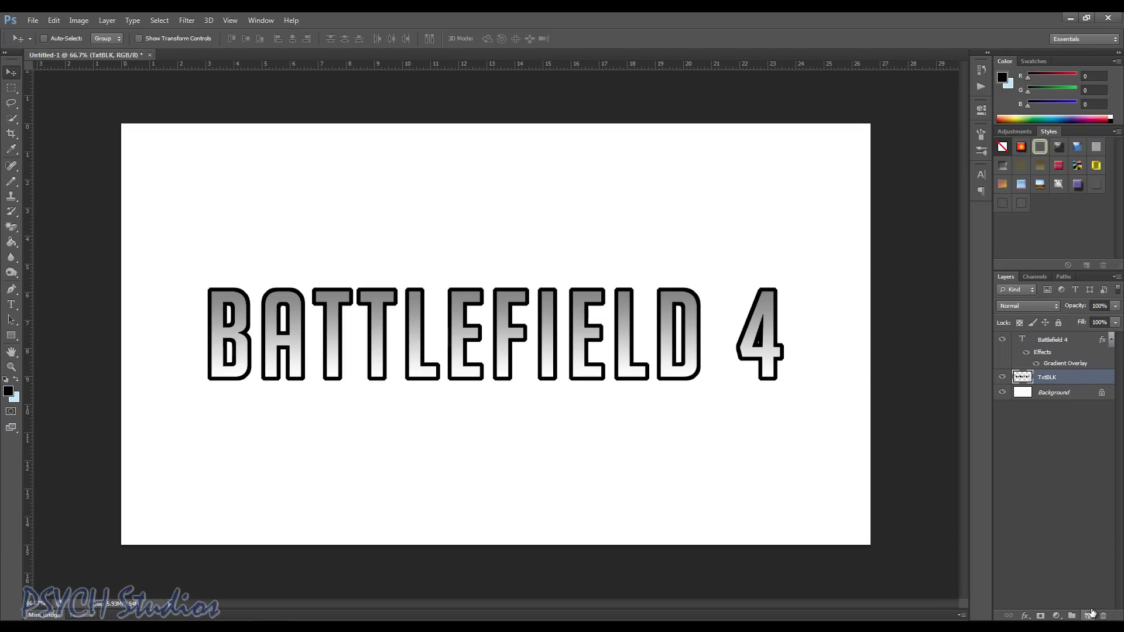
{"action": "left_click", "coordinate": [1088, 617]}
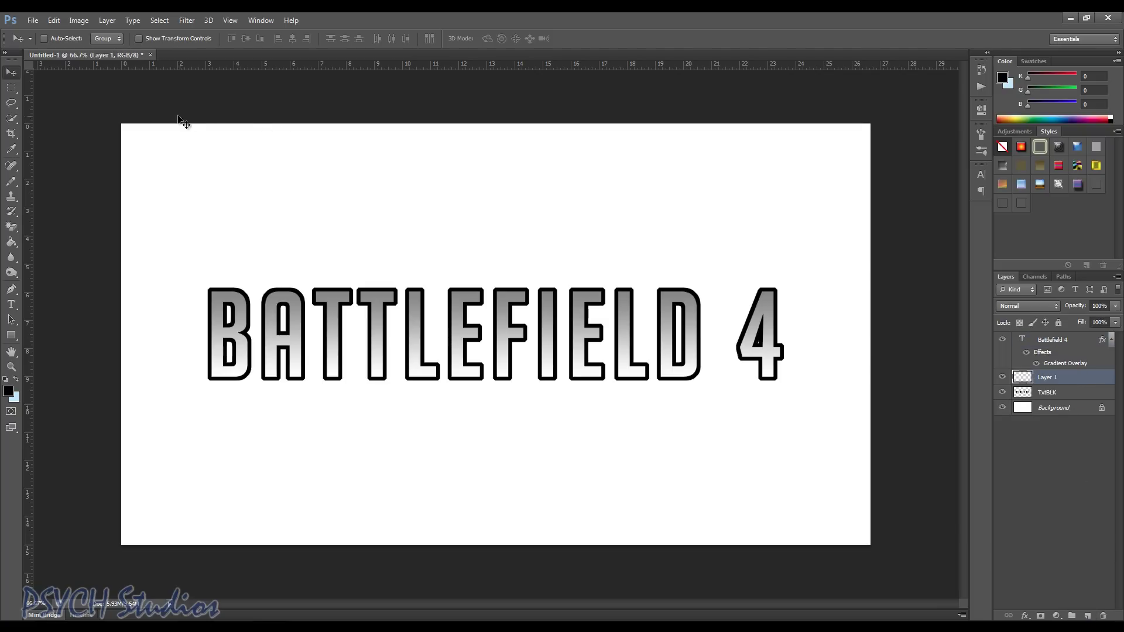
{"action": "left_click", "coordinate": [57, 24]}
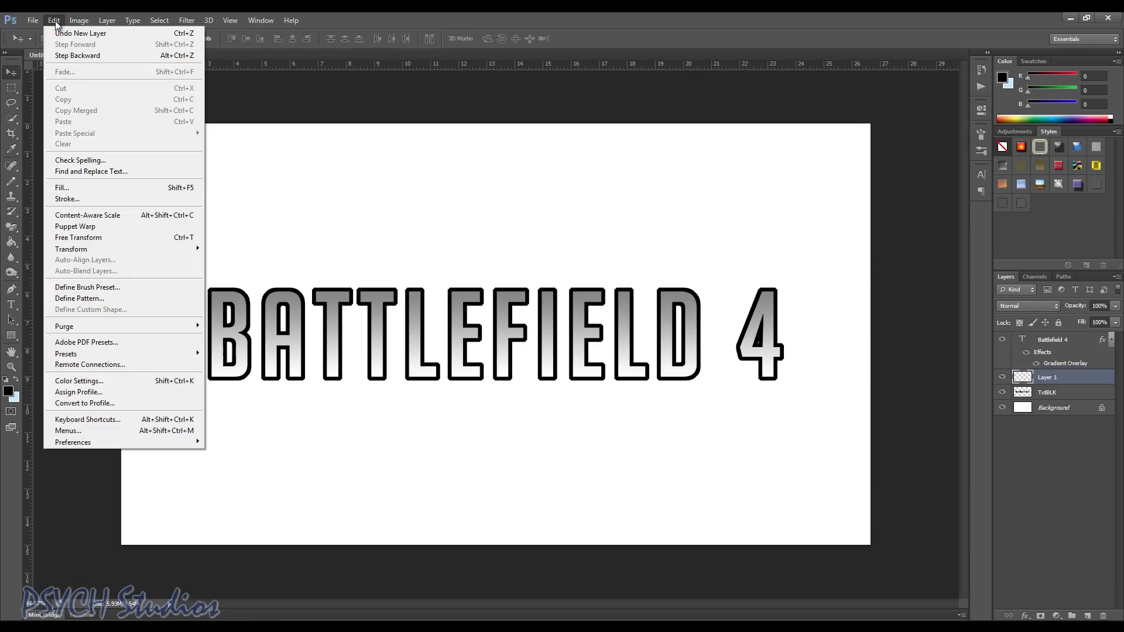
{"action": "left_click", "coordinate": [75, 186]}
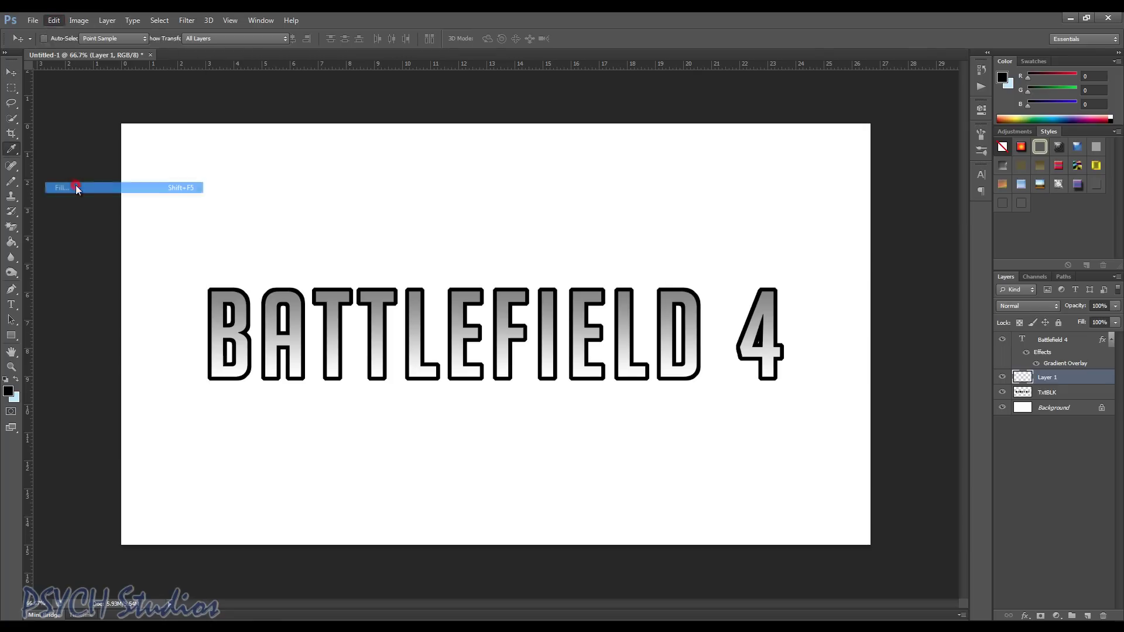
{"action": "left_click", "coordinate": [585, 203]}
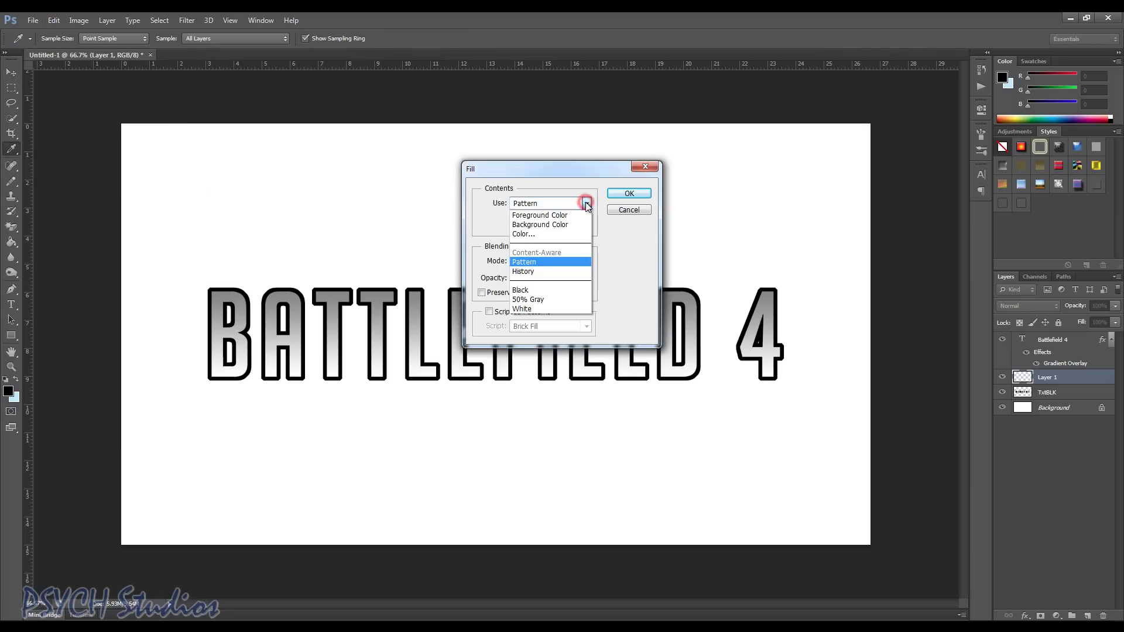
{"action": "left_click", "coordinate": [542, 259]}
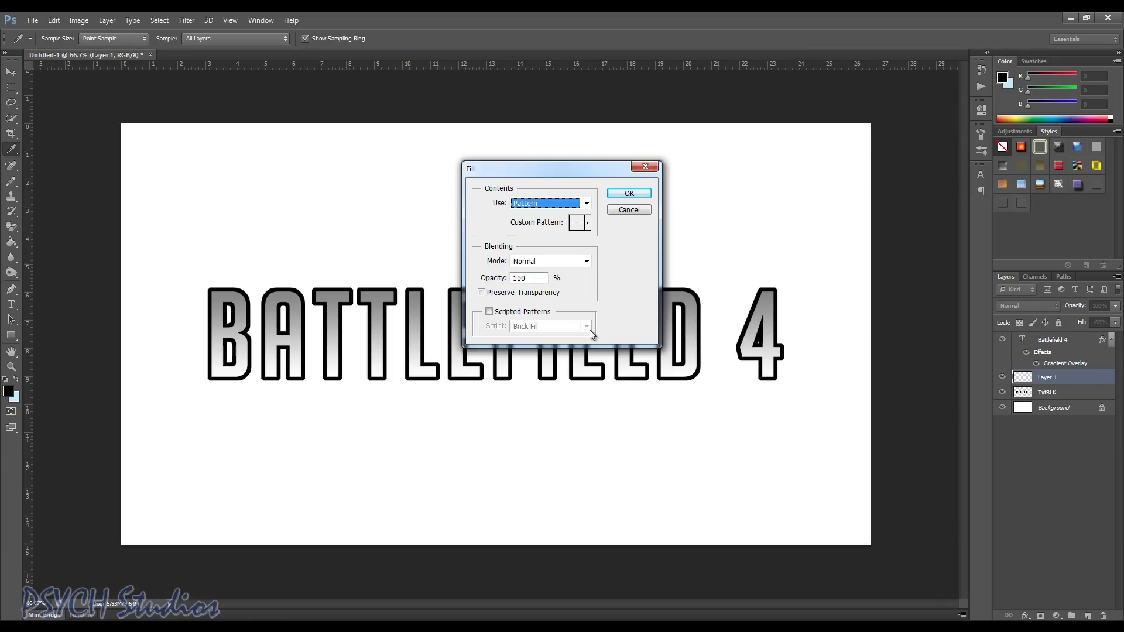
{"action": "left_click", "coordinate": [587, 224]}
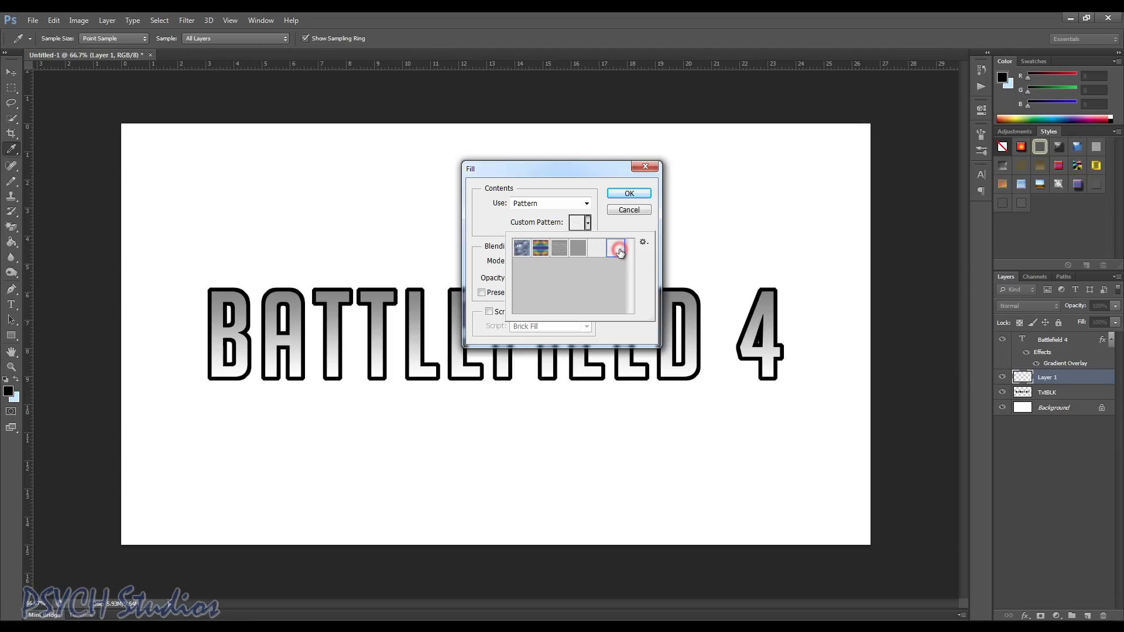
{"action": "double_click", "coordinate": [618, 251]}
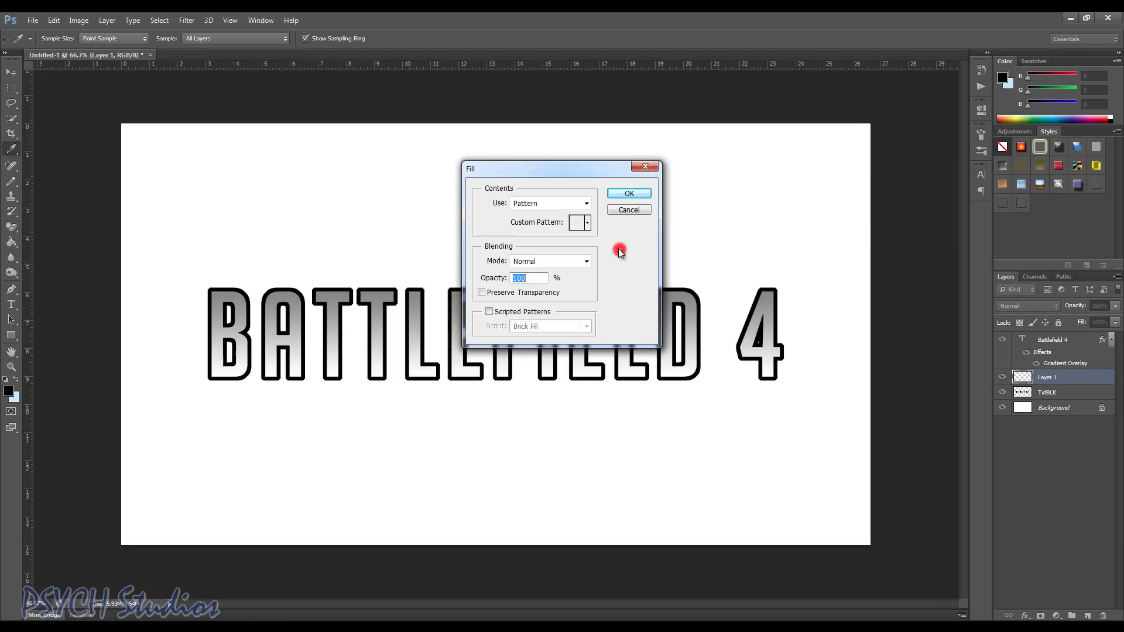
{"action": "left_click", "coordinate": [629, 193]}
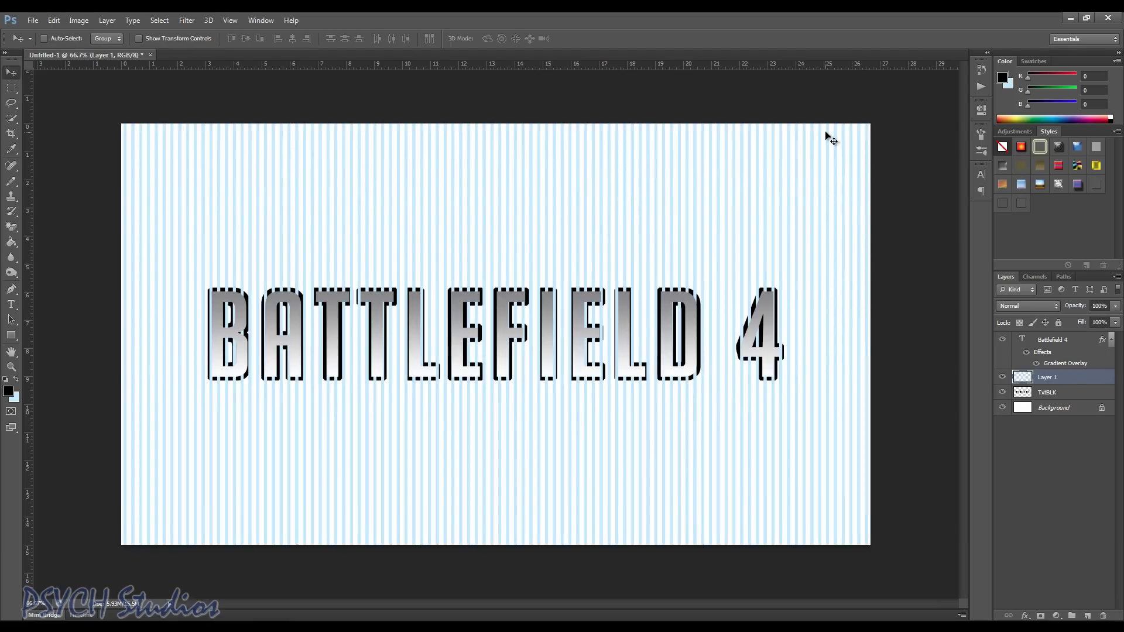
Step: Pull the striped layer's left and right edges inward with transform controls
{"action": "left_click", "coordinate": [151, 40]}
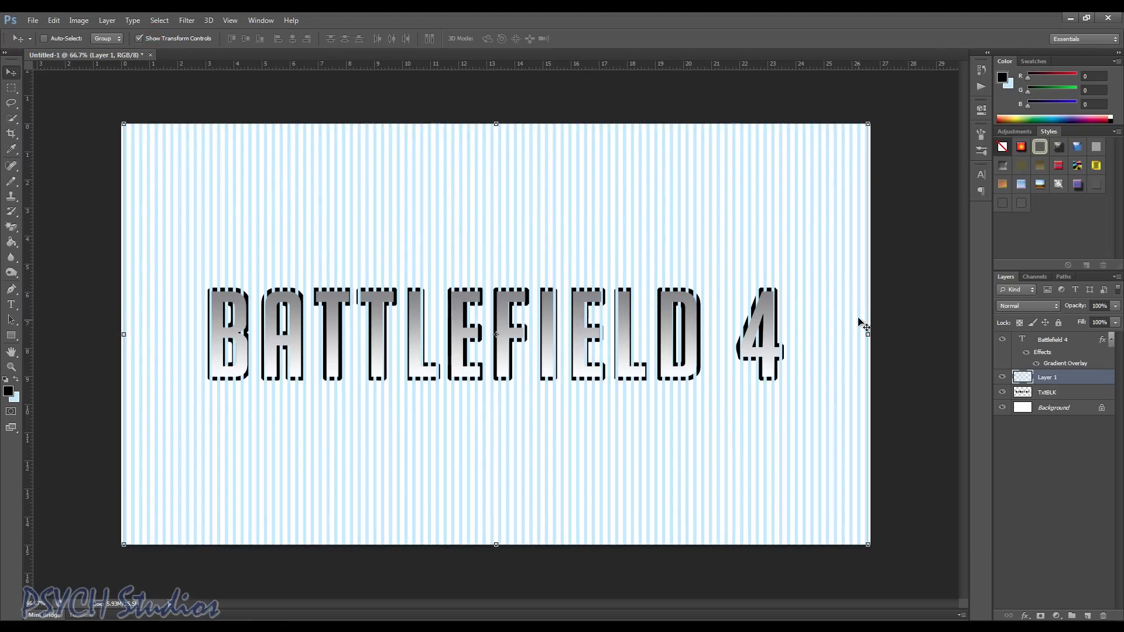
{"action": "left_click_drag", "start_coordinate": [867, 334], "coordinate": [824, 331]}
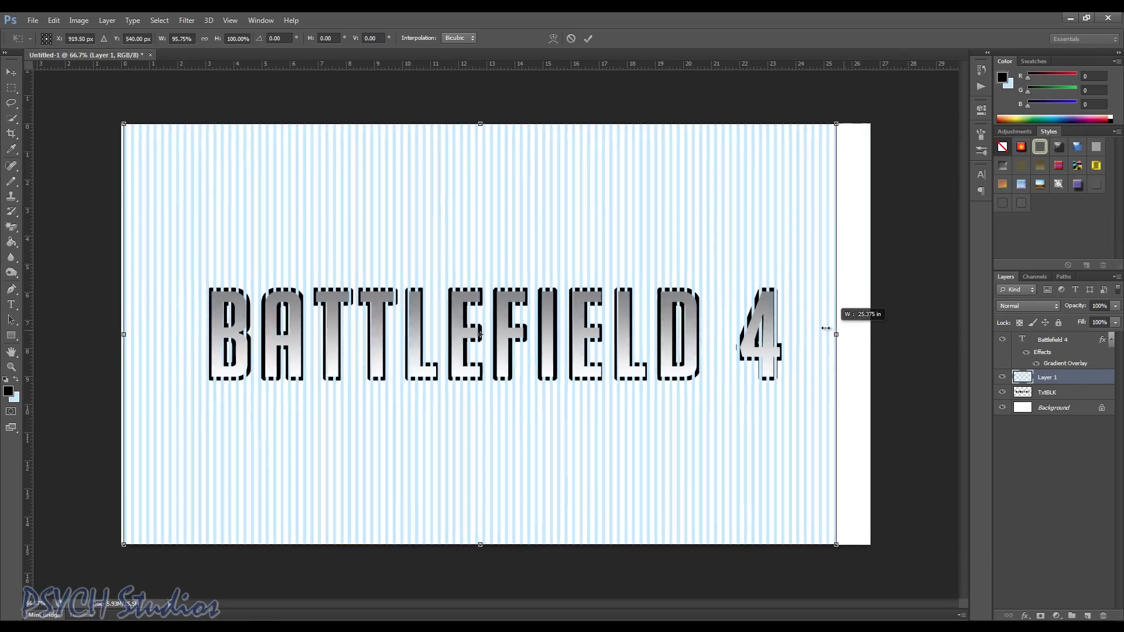
{"action": "left_click_drag", "start_coordinate": [825, 330], "coordinate": [800, 332]}
{"action": "mouse_move", "coordinate": [123, 337]}
{"action": "left_mouse_down"}
{"action": "mouse_move", "coordinate": [145, 322]}
{"action": "mouse_move", "coordinate": [169, 343]}
{"action": "left_mouse_up"}
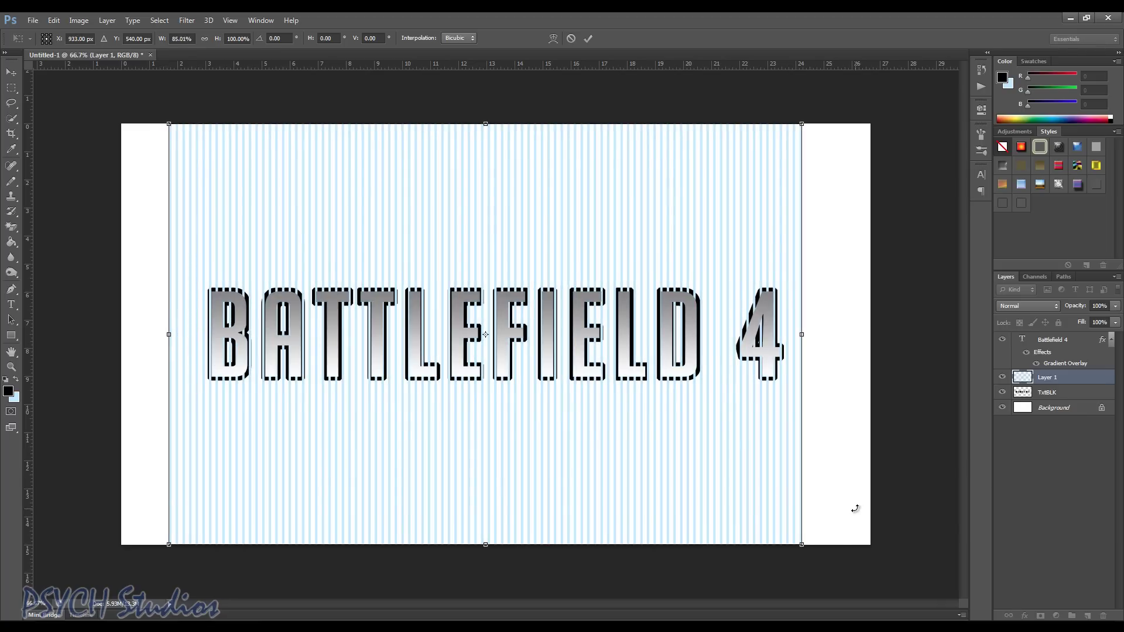
Step: Keep the stripes level, fine-tune both edges, and commit the transform
{"action": "left_click_drag", "start_coordinate": [814, 546], "coordinate": [820, 553]}
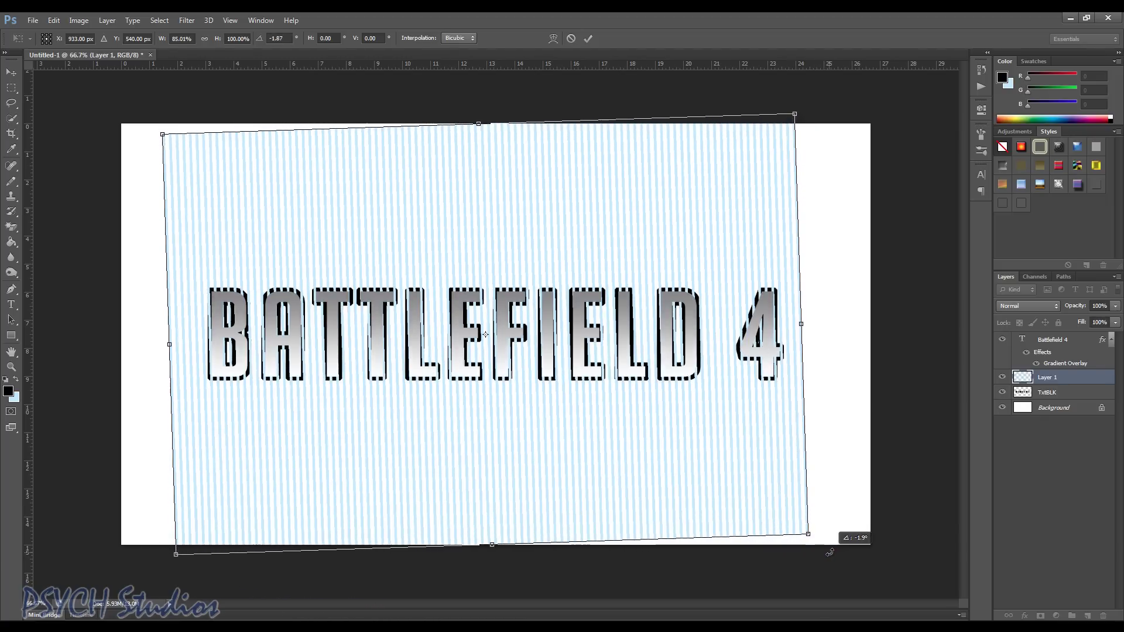
{"action": "mouse_move", "coordinate": [820, 553]}
{"action": "left_mouse_down"}
{"action": "mouse_move", "coordinate": [836, 553]}
{"action": "mouse_move", "coordinate": [826, 565]}
{"action": "left_mouse_up"}
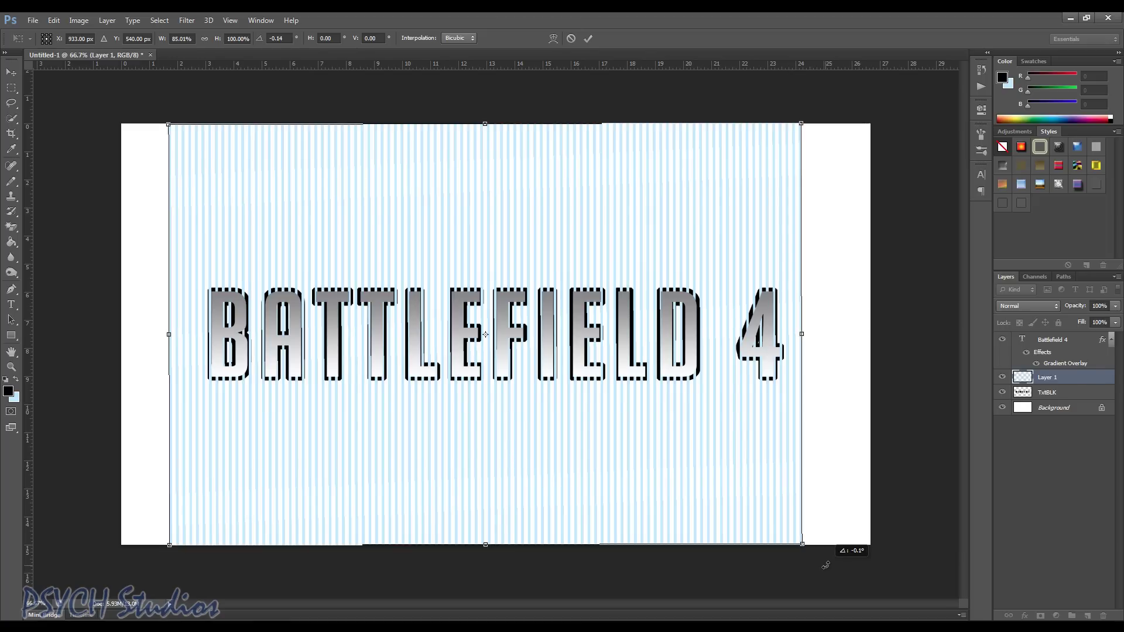
{"action": "left_click_drag", "start_coordinate": [825, 566], "coordinate": [823, 563]}
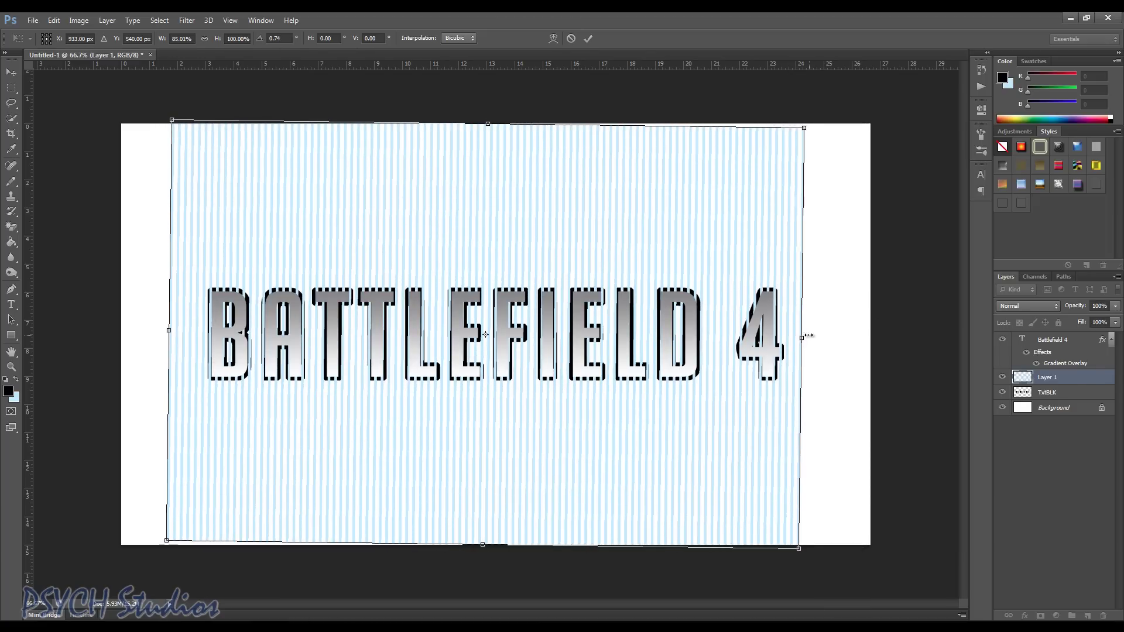
{"action": "left_click_drag", "start_coordinate": [804, 336], "coordinate": [806, 334]}
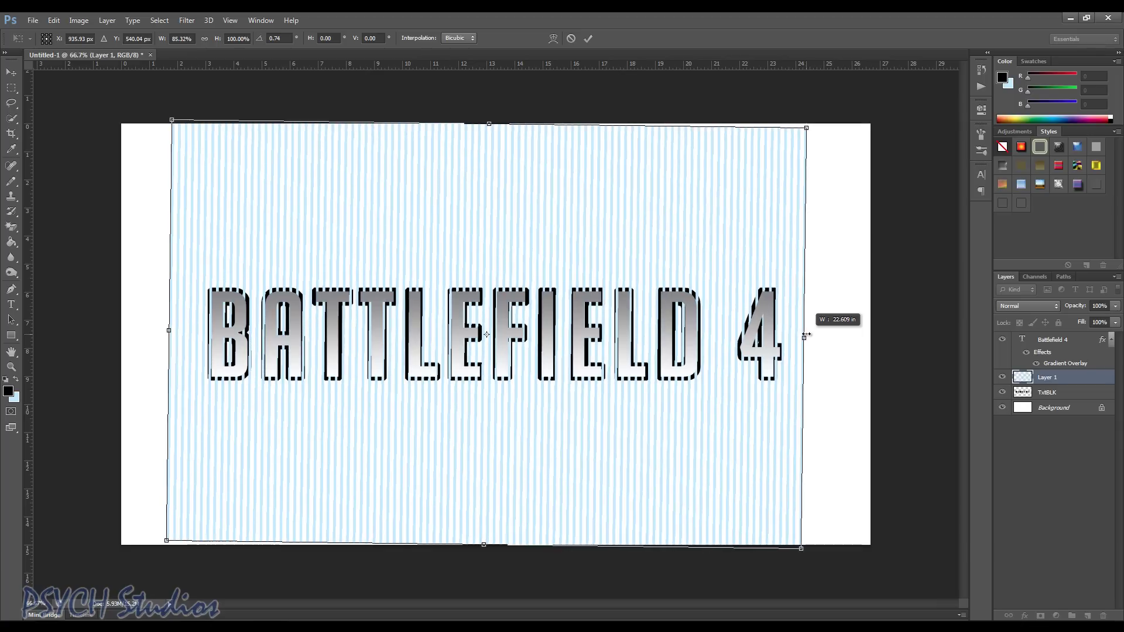
{"action": "left_click_drag", "start_coordinate": [806, 334], "coordinate": [806, 334]}
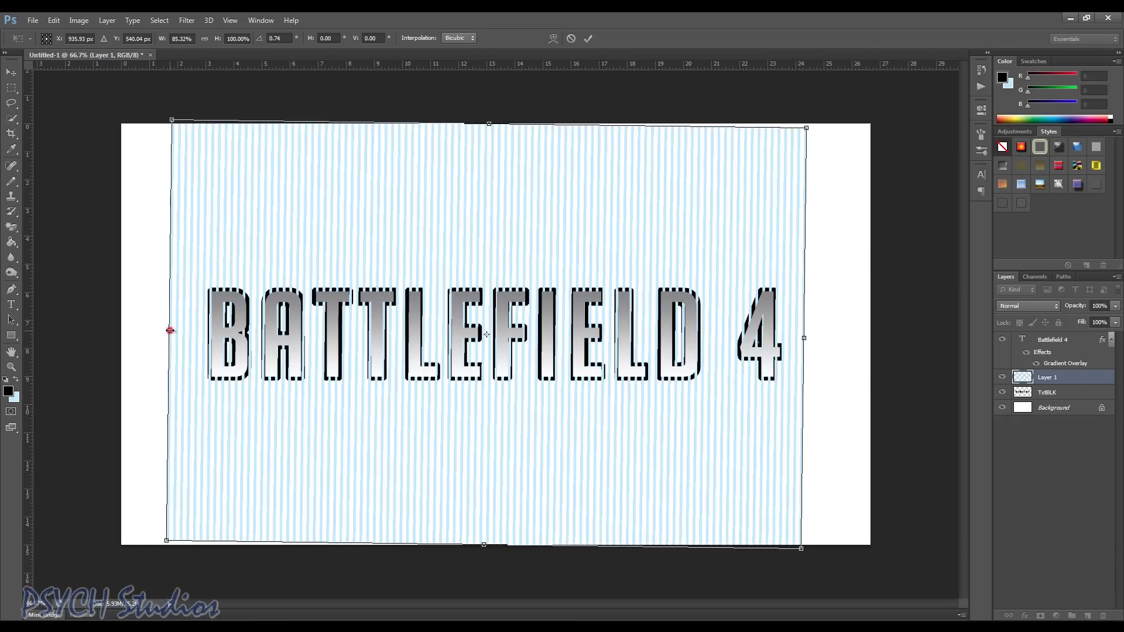
{"action": "left_click_drag", "start_coordinate": [170, 331], "coordinate": [171, 327]}
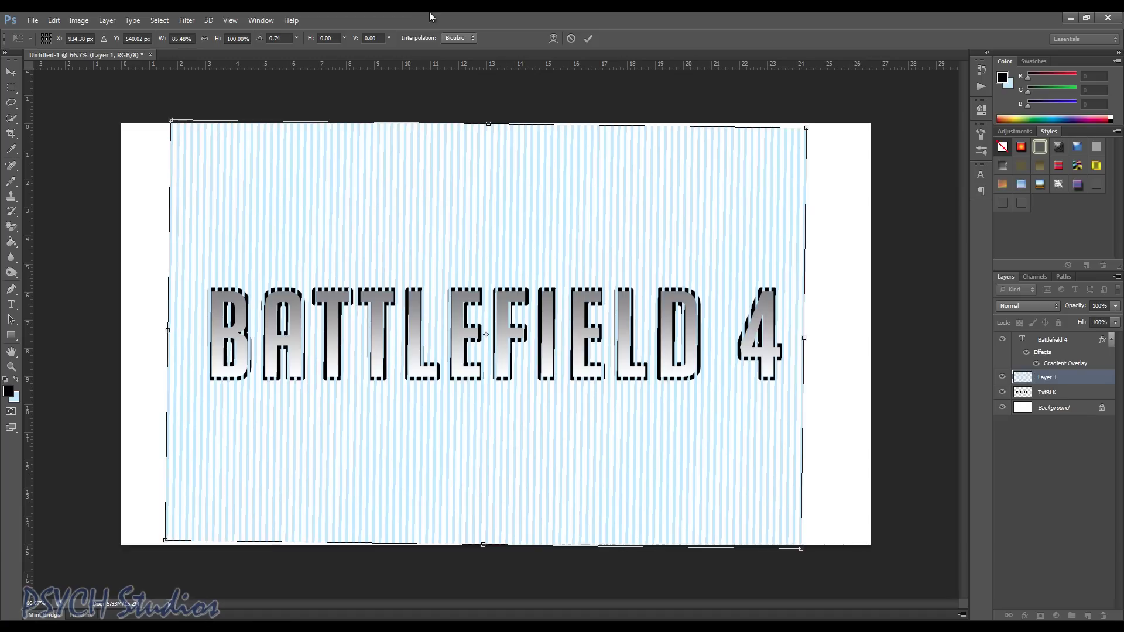
{"action": "left_click", "coordinate": [590, 38]}
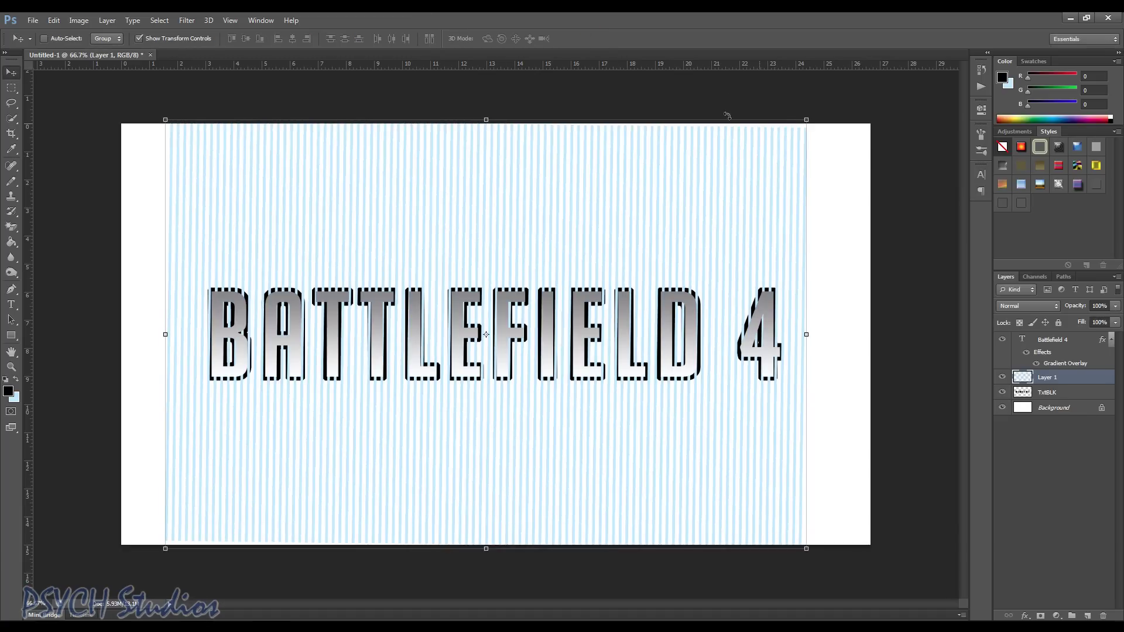
{"action": "left_click", "coordinate": [158, 40]}
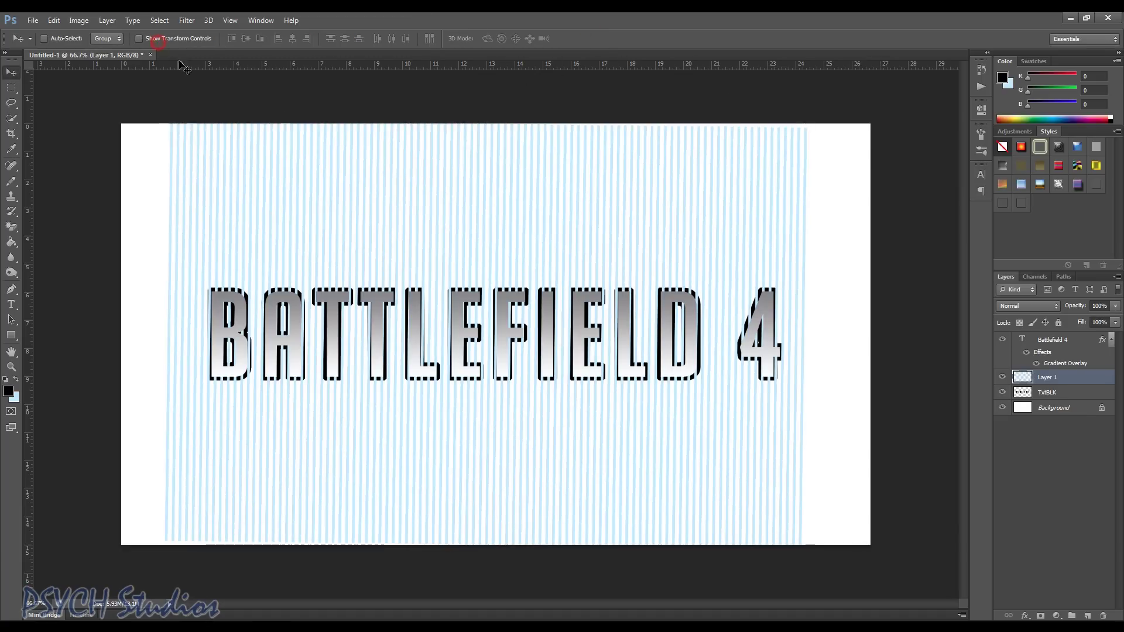
Step: Make striped Layer 1 a clipping mask on the TxtBLK outline layer
{"action": "right_click", "coordinate": [1067, 378]}
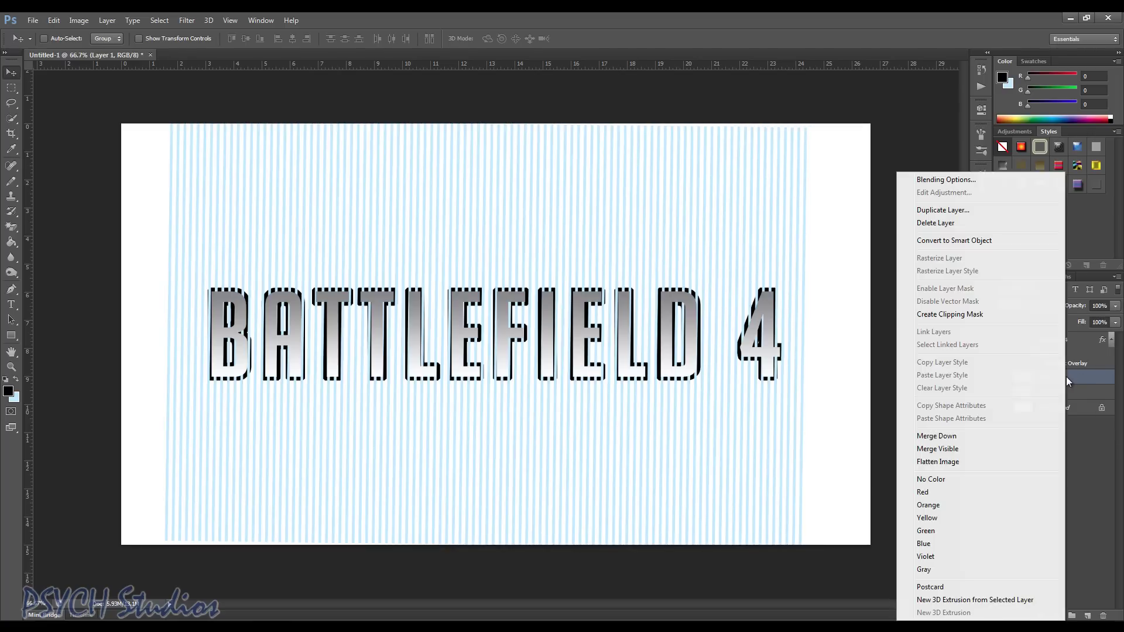
{"action": "left_click", "coordinate": [1093, 392]}
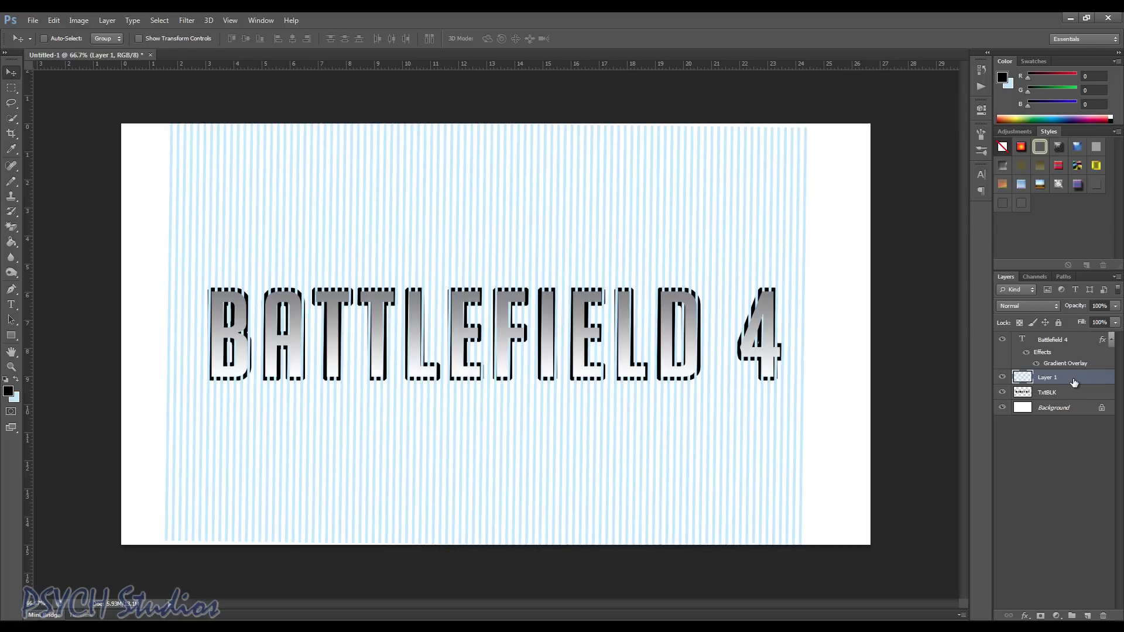
{"action": "right_click", "coordinate": [1073, 378]}
{"action": "left_click", "coordinate": [987, 317]}
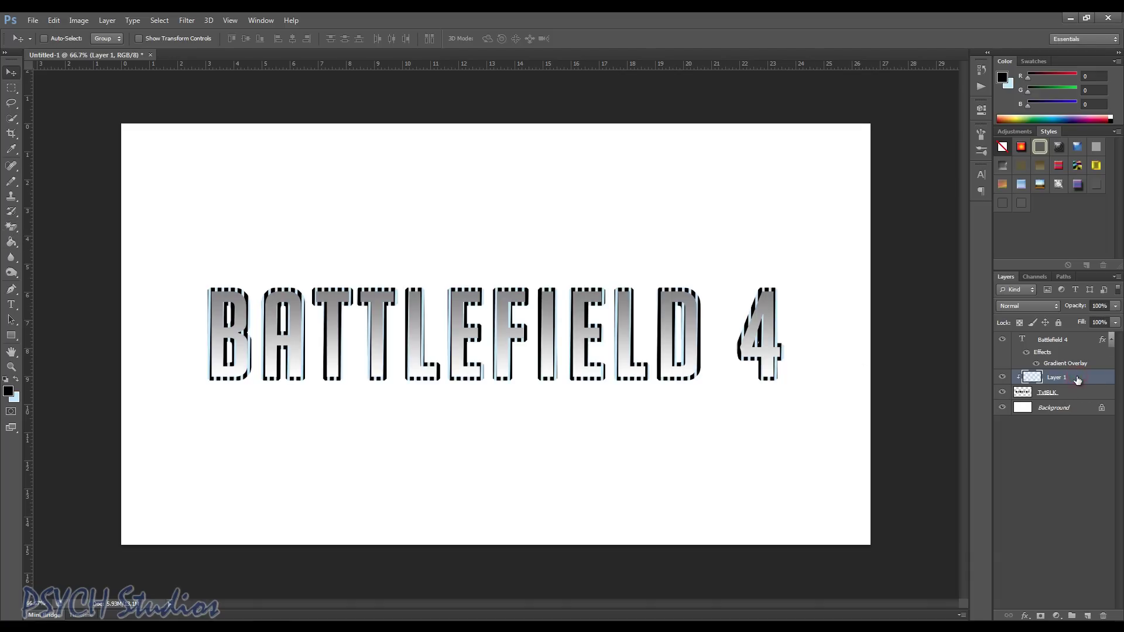
{"action": "left_click", "coordinate": [19, 226]}
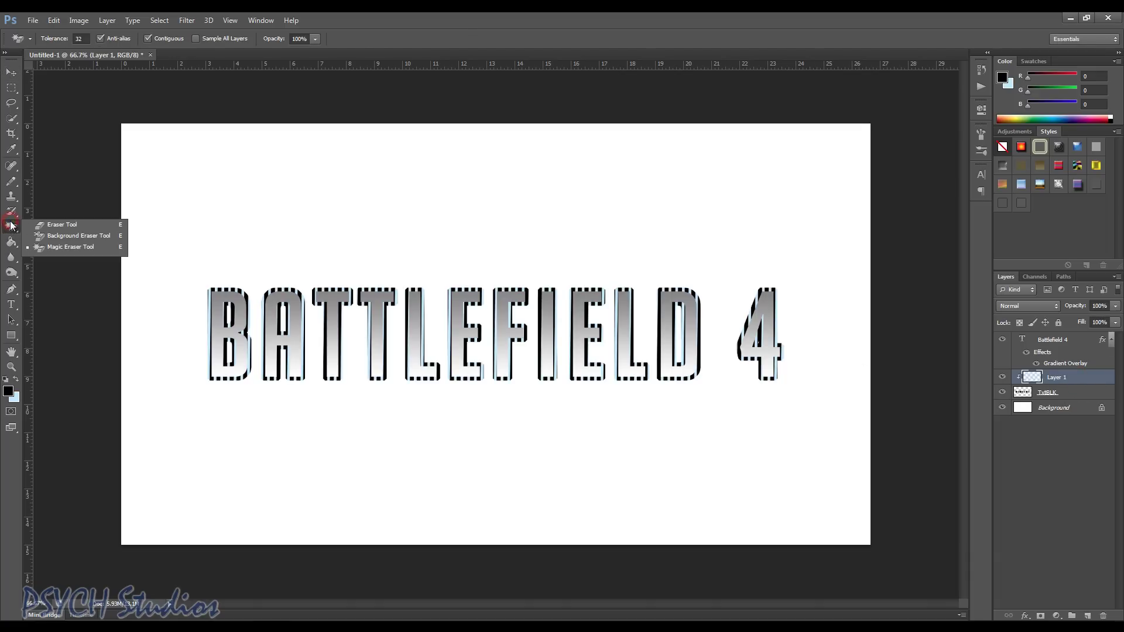
{"action": "left_click", "coordinate": [45, 227]}
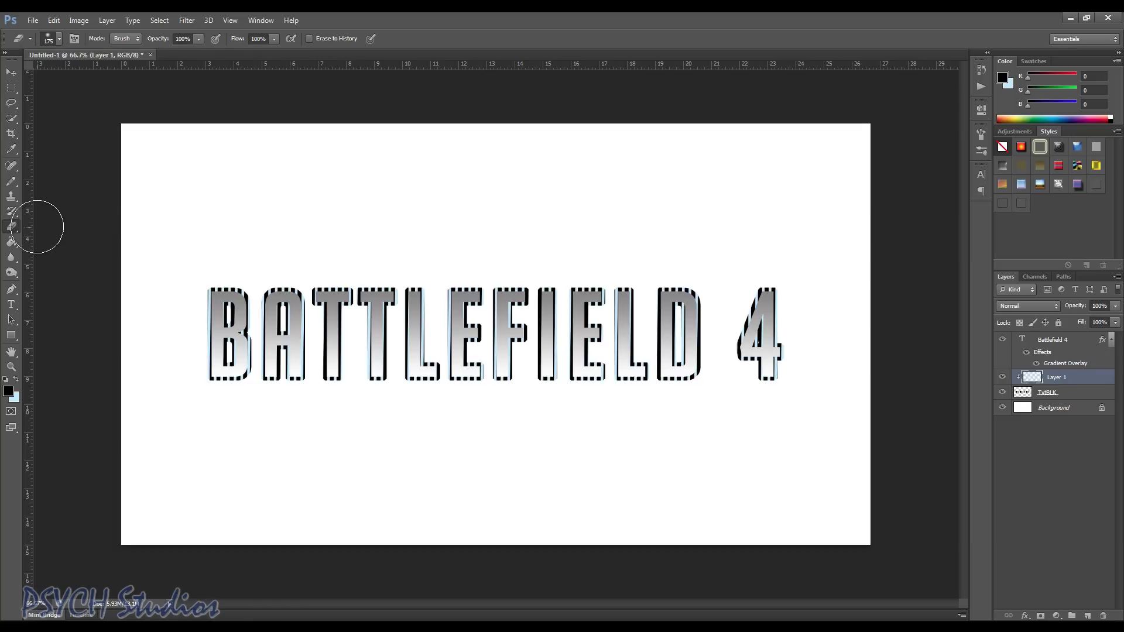
{"action": "left_click", "coordinate": [60, 39]}
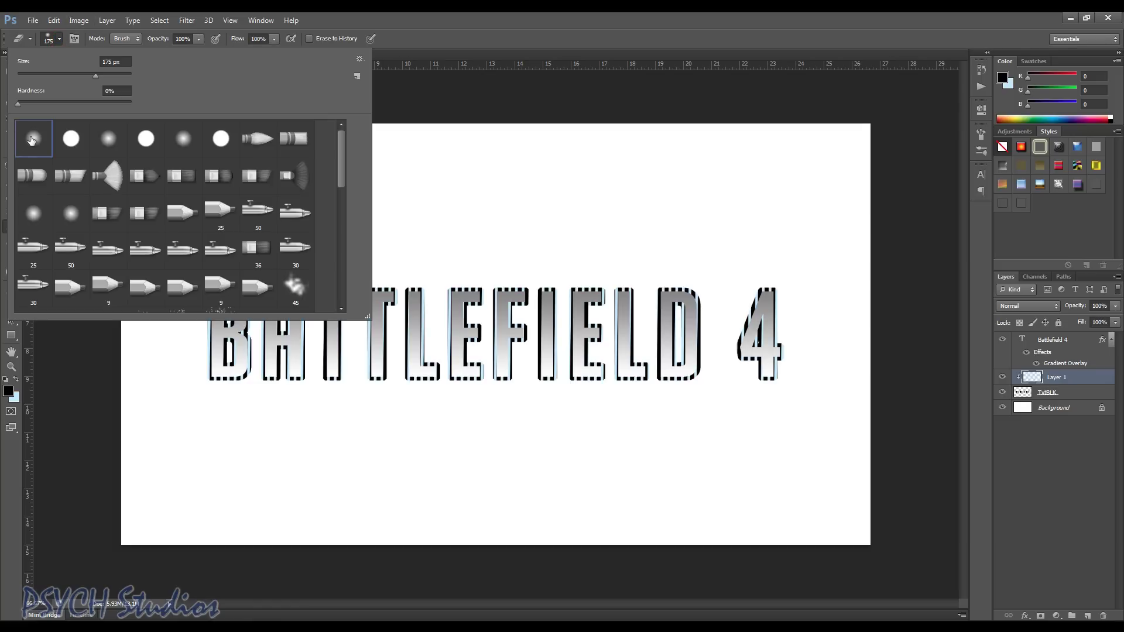
{"action": "double_click", "coordinate": [32, 138]}
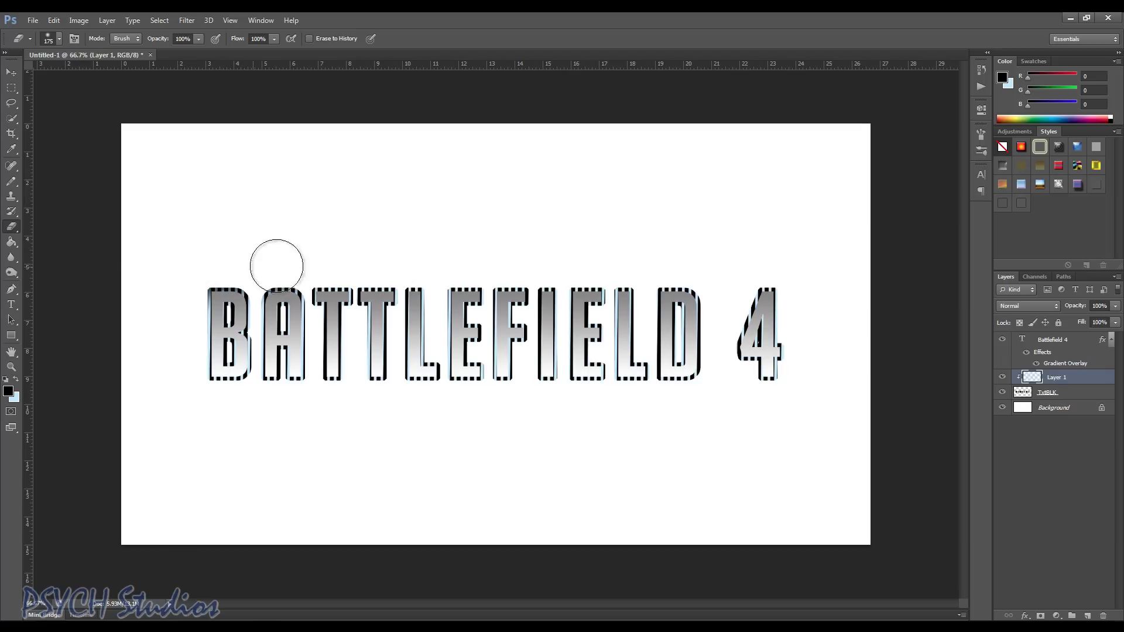
{"action": "mouse_move", "coordinate": [233, 265]}
{"action": "left_mouse_down"}
{"action": "mouse_move", "coordinate": [736, 261]}
{"action": "mouse_move", "coordinate": [740, 276]}
{"action": "mouse_move", "coordinate": [774, 280]}
{"action": "left_mouse_up"}
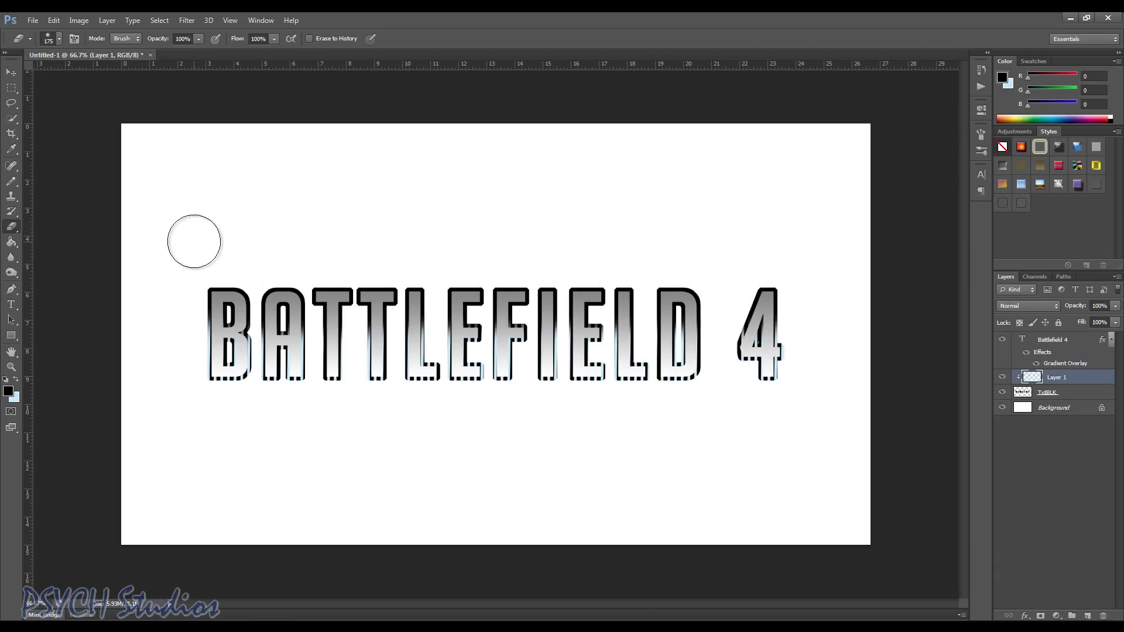
{"action": "left_click", "coordinate": [167, 273]}
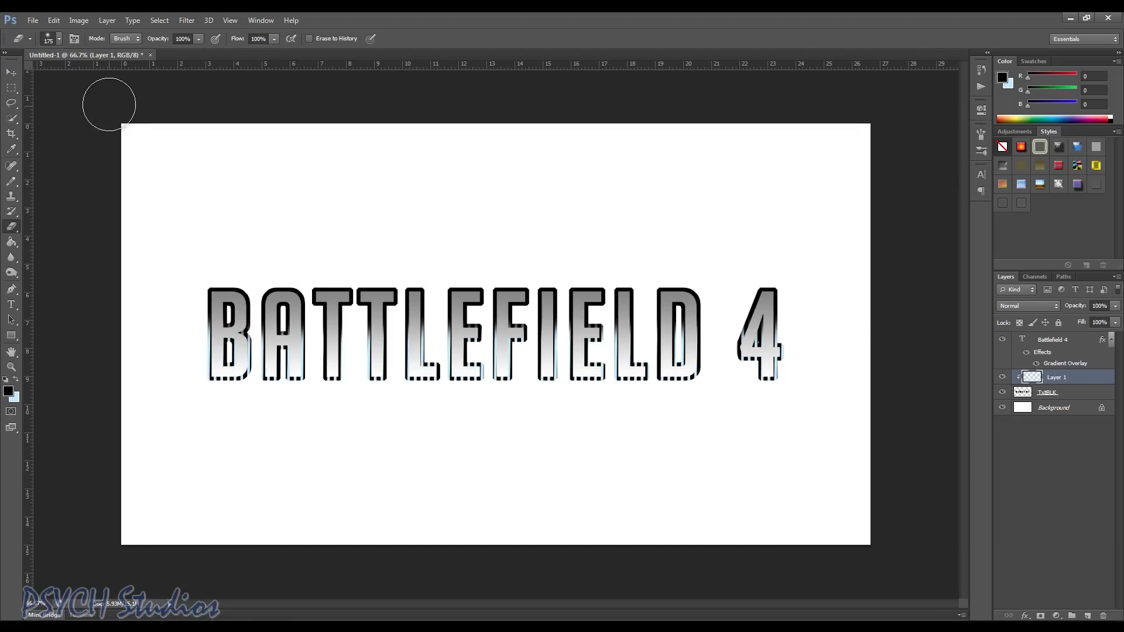
{"action": "left_click", "coordinate": [10, 74]}
Step: Fill the Background layer solid black with the Paint Bucket
{"action": "left_click", "coordinate": [1052, 411]}
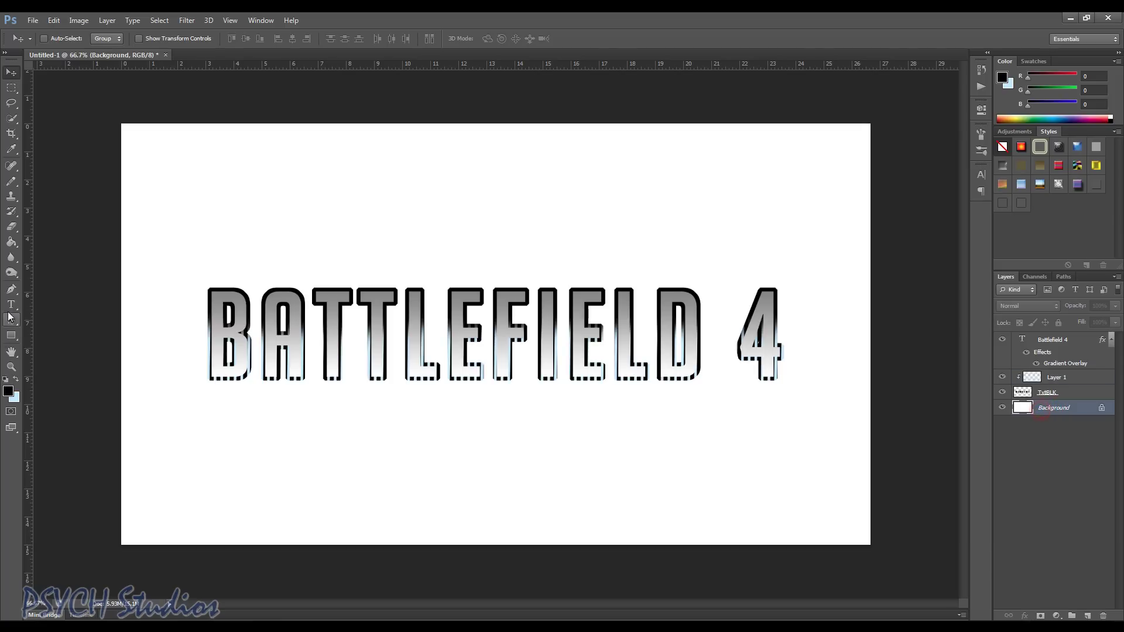
{"action": "left_click", "coordinate": [11, 243]}
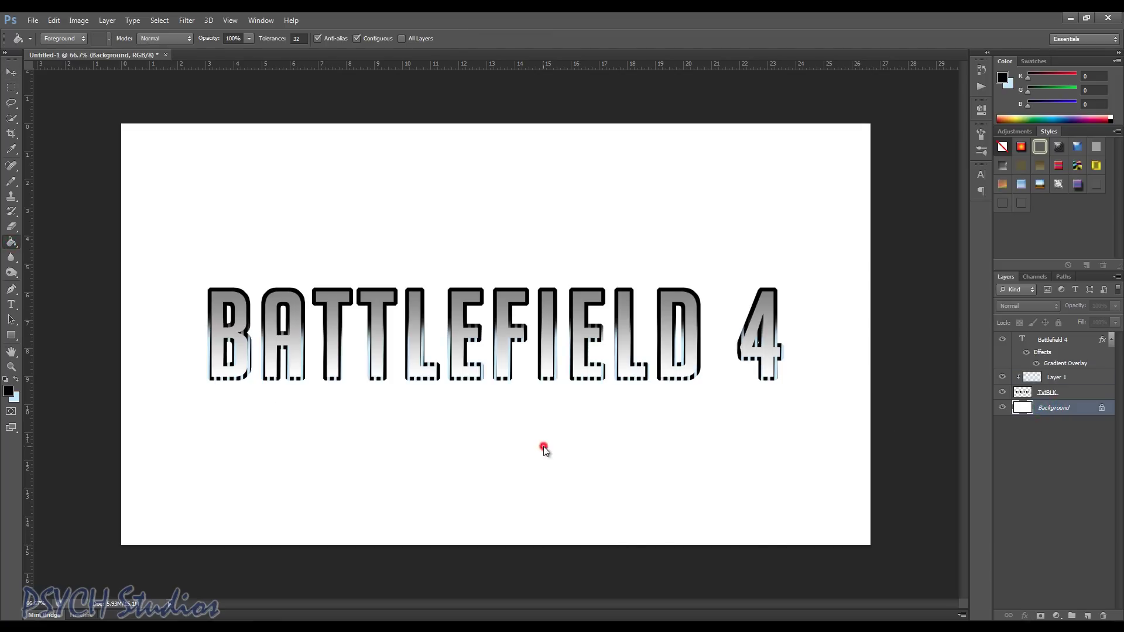
{"action": "left_click", "coordinate": [544, 447]}
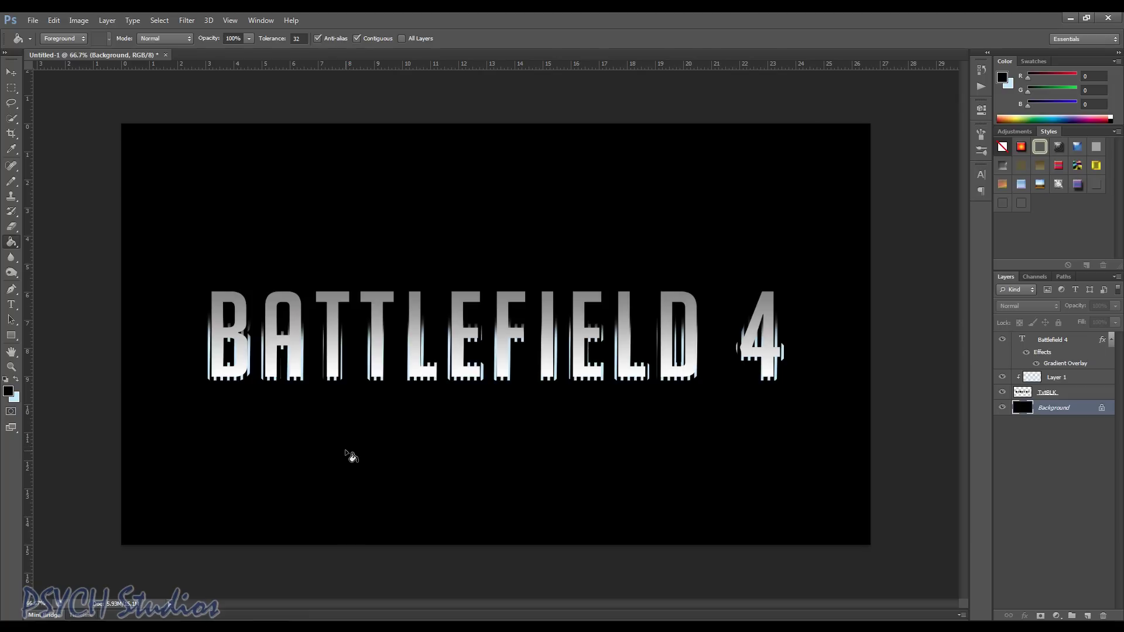
{"action": "left_click", "coordinate": [14, 229]}
{"action": "left_click", "coordinate": [42, 230]}
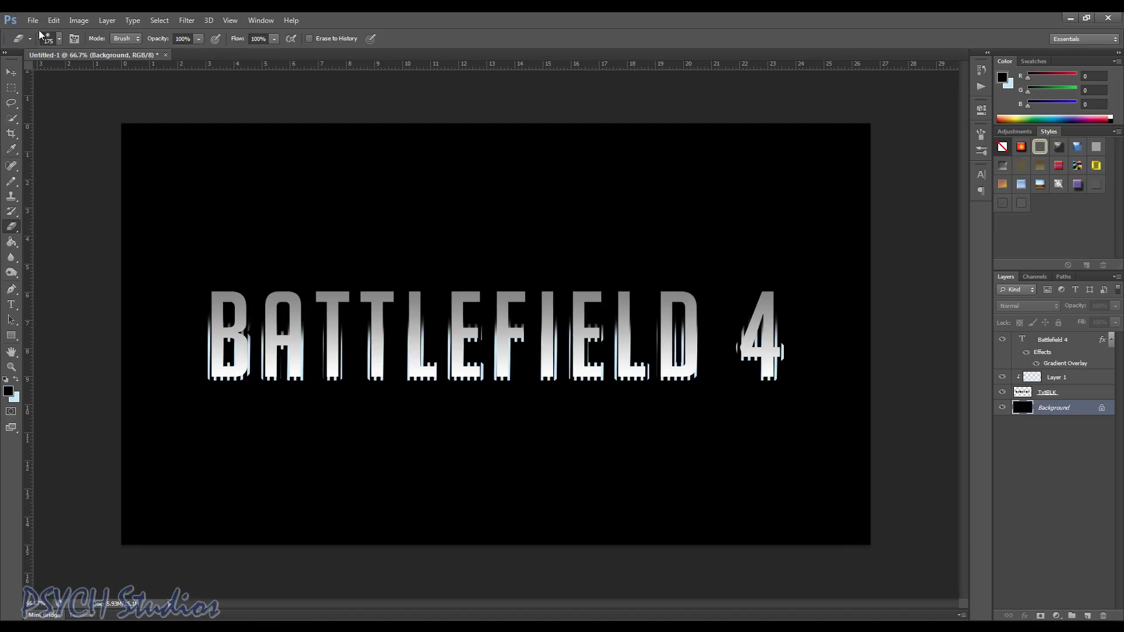
{"action": "left_click", "coordinate": [59, 37]}
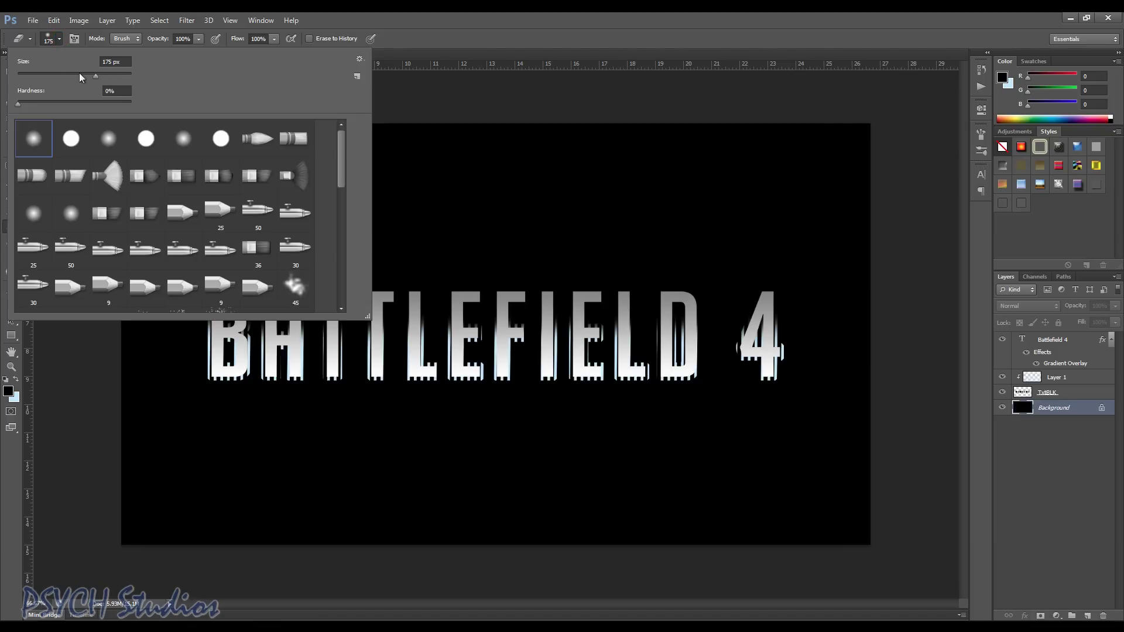
{"action": "left_click", "coordinate": [446, 48]}
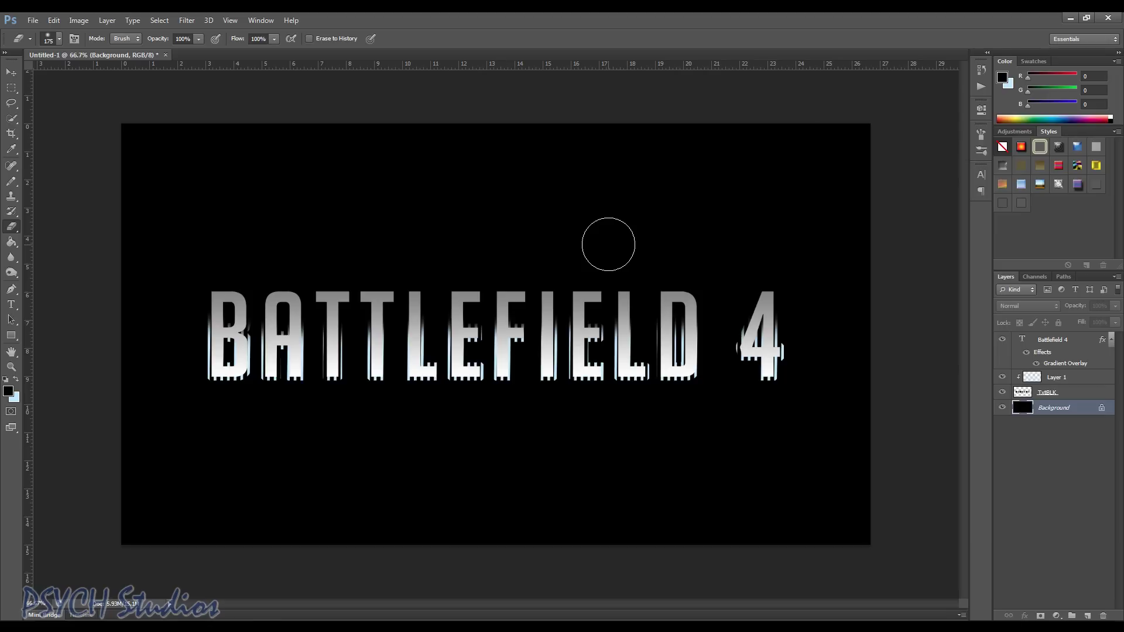
{"action": "key", "text": "bracketleft"}
{"action": "key", "text": "bracketleft"}
{"action": "key", "text": "bracketleft"}
{"action": "key", "text": "bracketleft"}
{"action": "key", "text": "bracketleft"}
{"action": "left_click", "coordinate": [800, 320]}
{"action": "key", "text": "ctrl+z"}
{"action": "left_click", "coordinate": [1056, 381]}
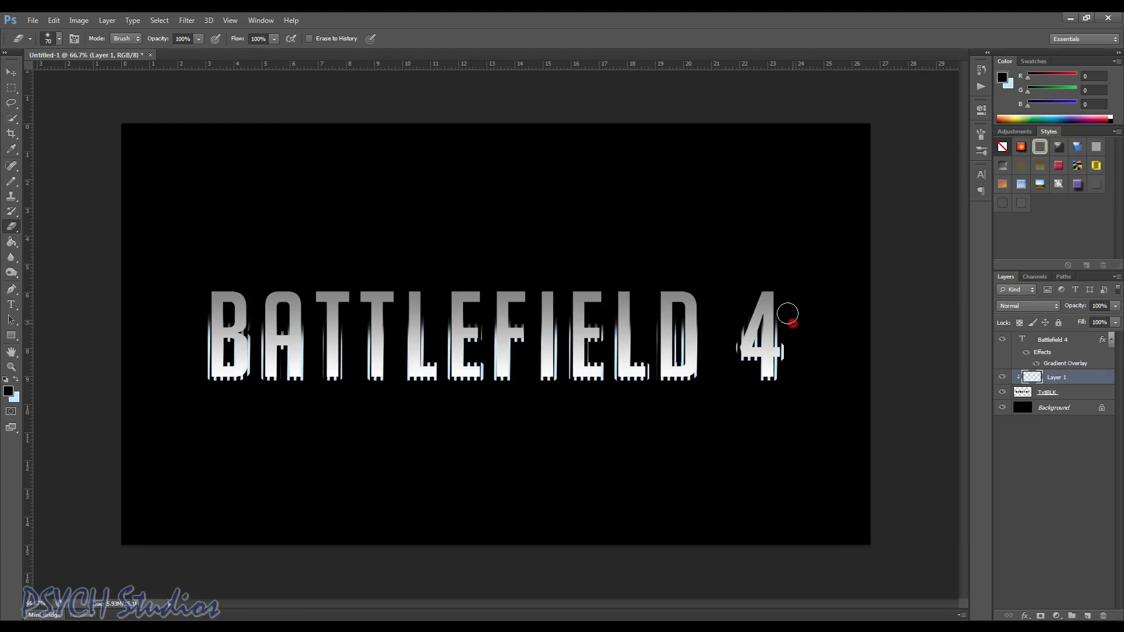
{"action": "mouse_move", "coordinate": [735, 303]}
{"action": "left_mouse_down"}
{"action": "mouse_move", "coordinate": [760, 305]}
{"action": "mouse_move", "coordinate": [576, 305]}
{"action": "mouse_move", "coordinate": [595, 310]}
{"action": "left_mouse_up"}
{"action": "left_click", "coordinate": [615, 309]}
{"action": "left_click_drag", "start_coordinate": [558, 311], "coordinate": [496, 306]}
{"action": "left_click", "coordinate": [524, 311]}
{"action": "left_click", "coordinate": [437, 311]}
{"action": "left_click", "coordinate": [364, 312]}
{"action": "left_click", "coordinate": [352, 322]}
{"action": "left_click", "coordinate": [306, 300]}
{"action": "left_click", "coordinate": [276, 308]}
{"action": "left_click", "coordinate": [244, 307]}
{"action": "left_click", "coordinate": [197, 304]}
Step: Crop the canvas to a tight banner around the BATTLEFIELD 4 lettering
{"action": "left_click", "coordinate": [7, 132]}
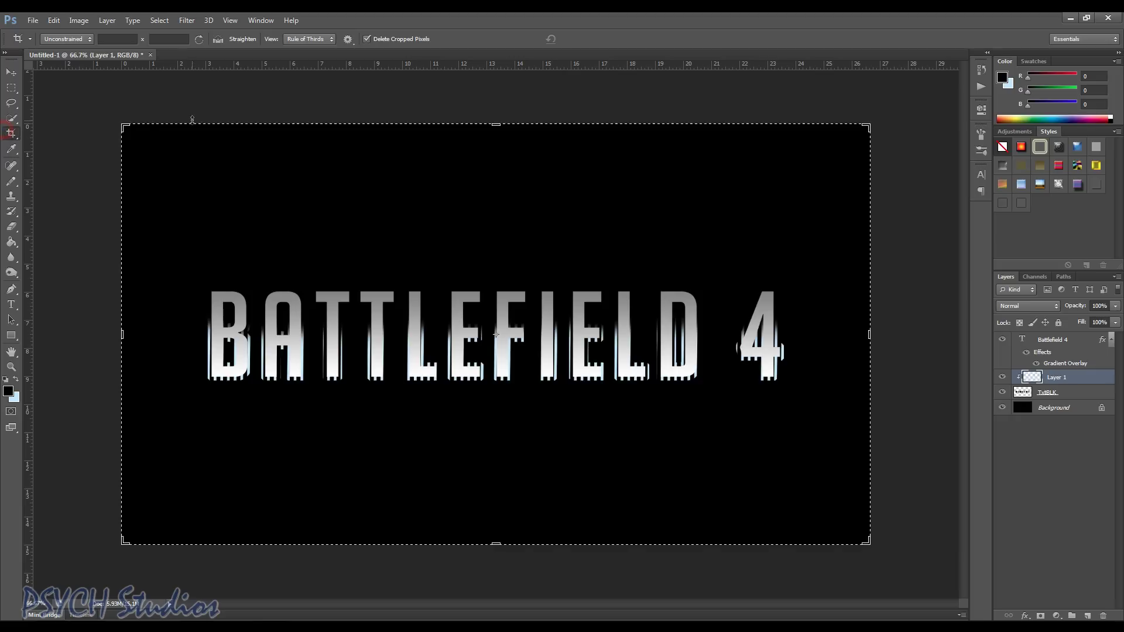
{"action": "left_click_drag", "start_coordinate": [124, 126], "coordinate": [143, 192]}
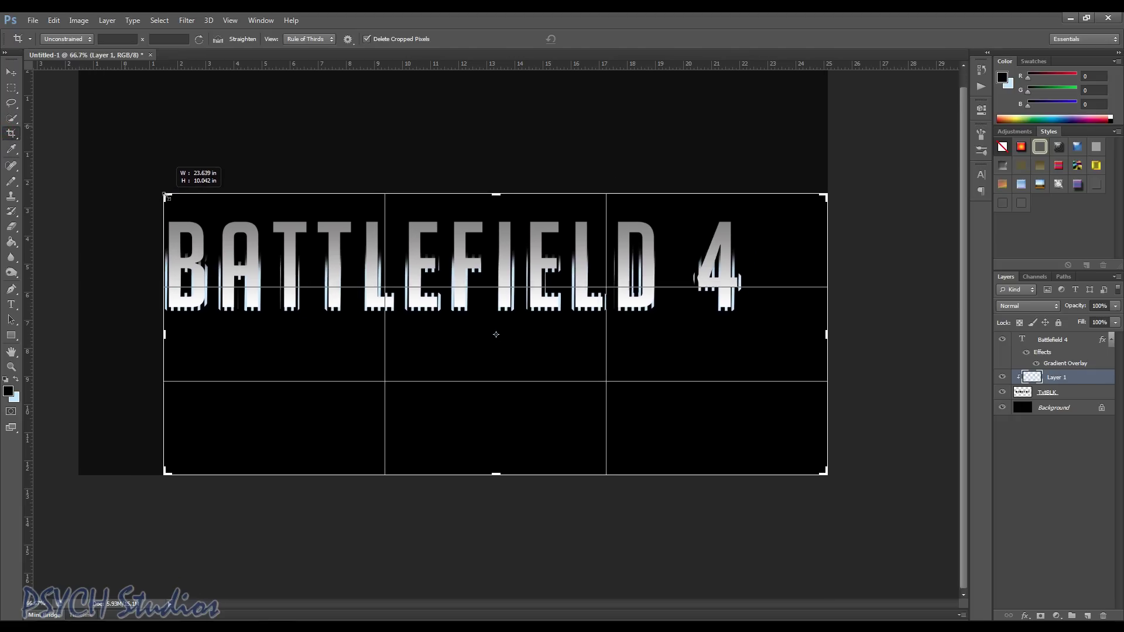
{"action": "left_click_drag", "start_coordinate": [144, 193], "coordinate": [158, 196]}
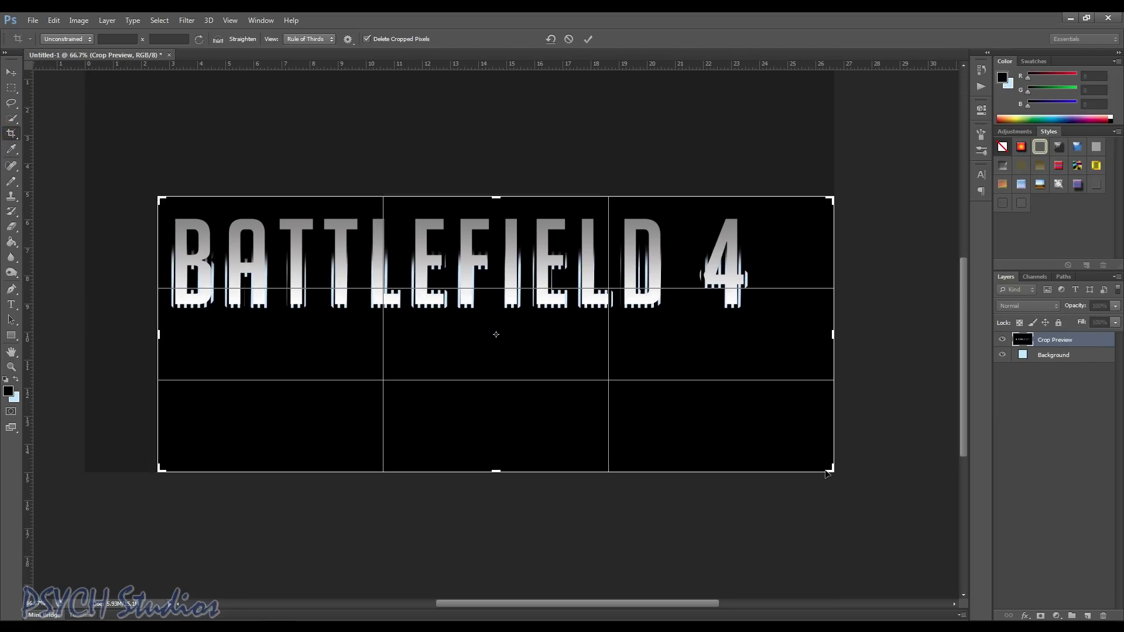
{"action": "left_click_drag", "start_coordinate": [834, 473], "coordinate": [798, 400]}
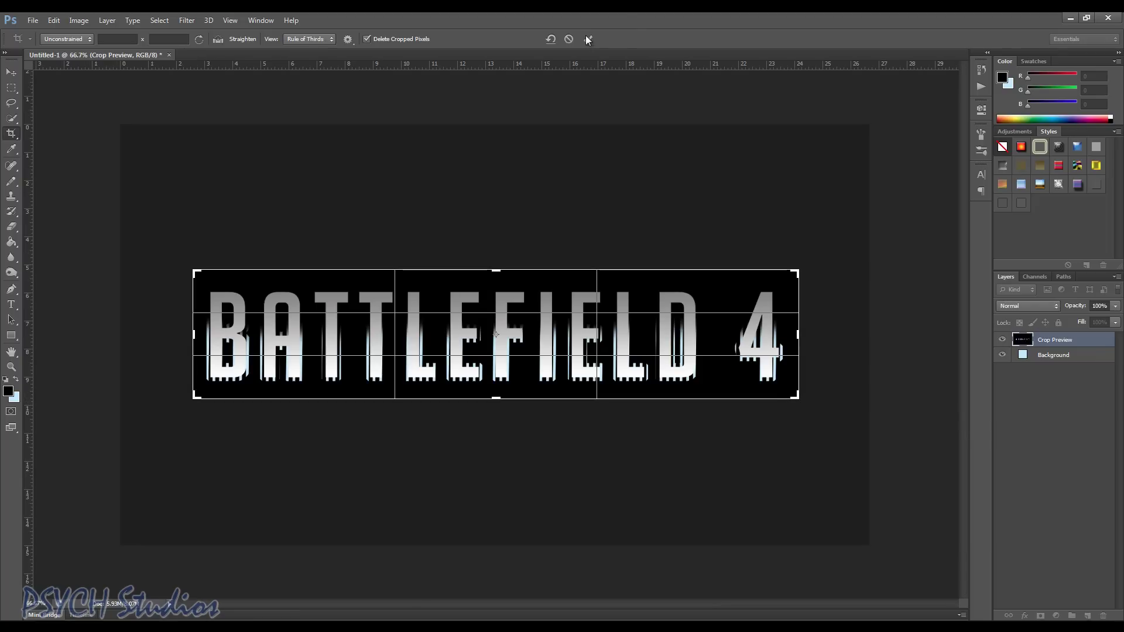
{"action": "left_click", "coordinate": [587, 38]}
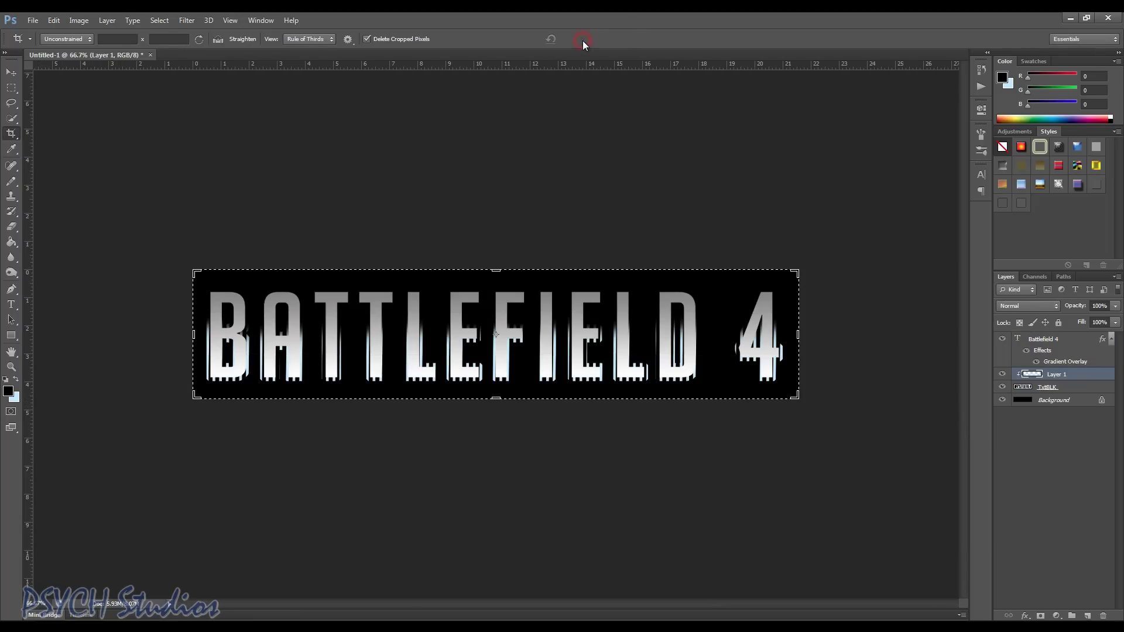
{"action": "left_click", "coordinate": [12, 73]}
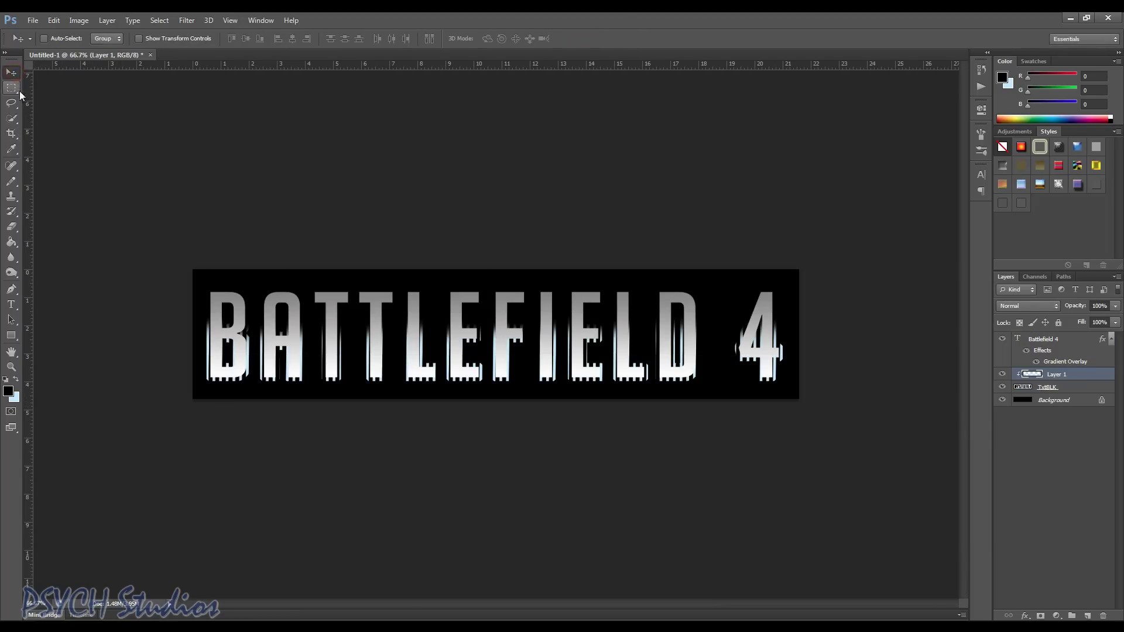